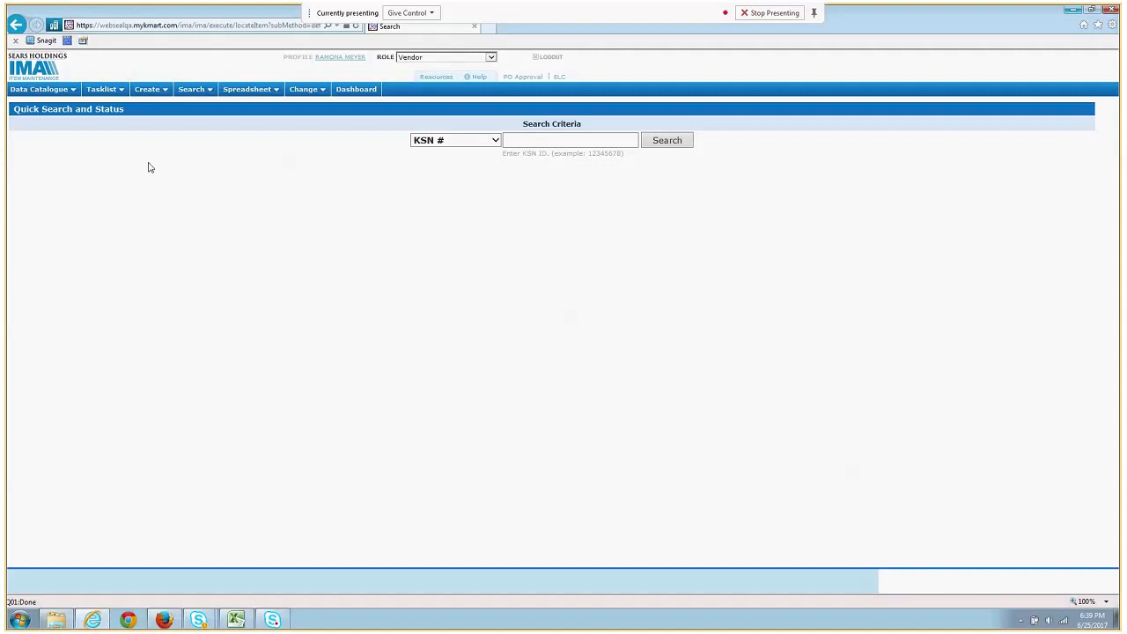
{"action": "left_click", "coordinate": [163, 94]}
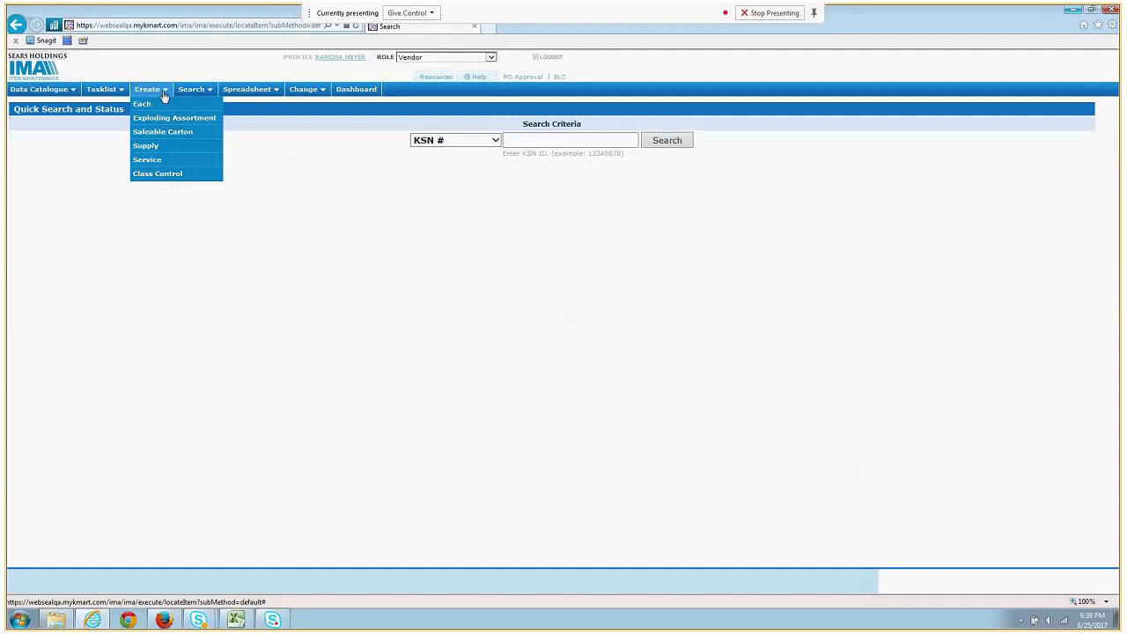
{"action": "left_click", "coordinate": [161, 105]}
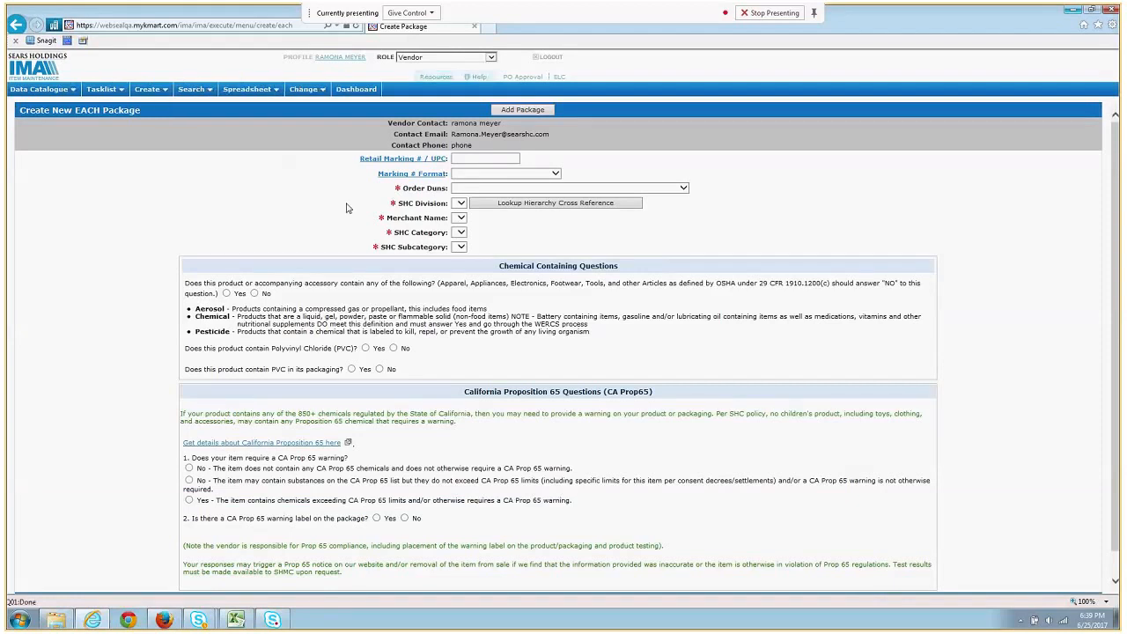
{"action": "left_click", "coordinate": [499, 158]}
{"action": "key", "text": "ctrl+v"}
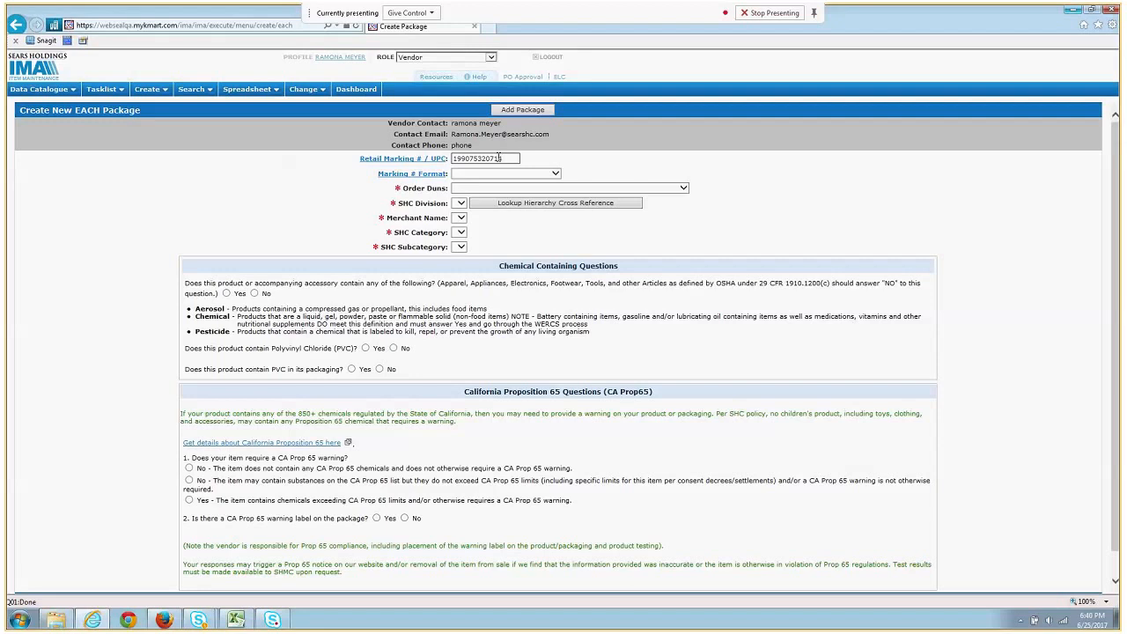
{"action": "left_click", "coordinate": [490, 176]}
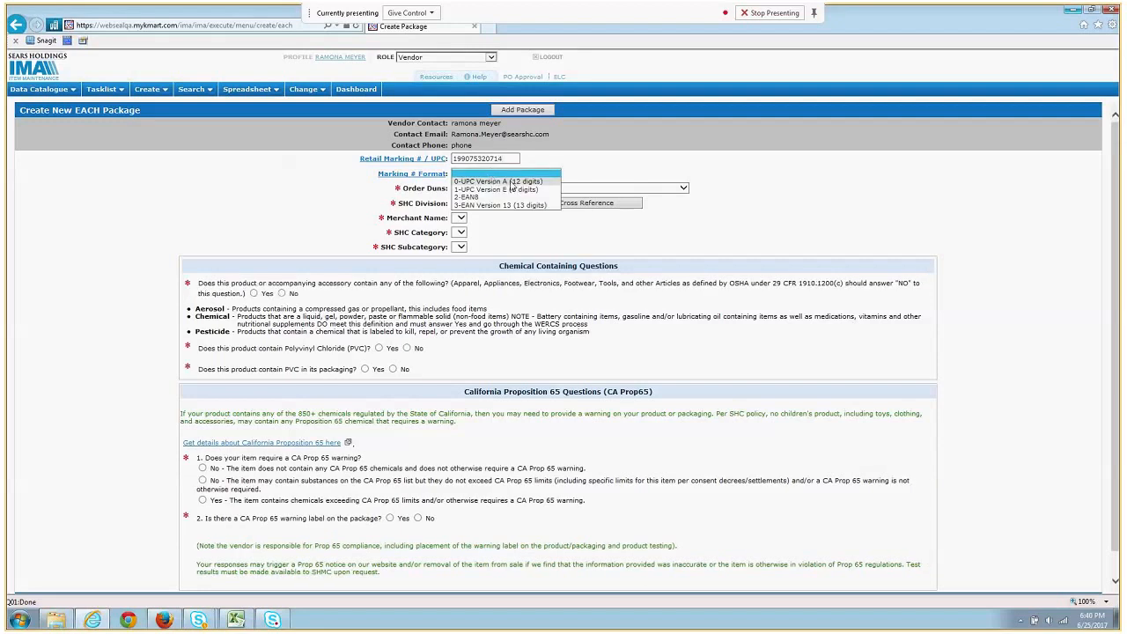
{"action": "left_click", "coordinate": [498, 181]}
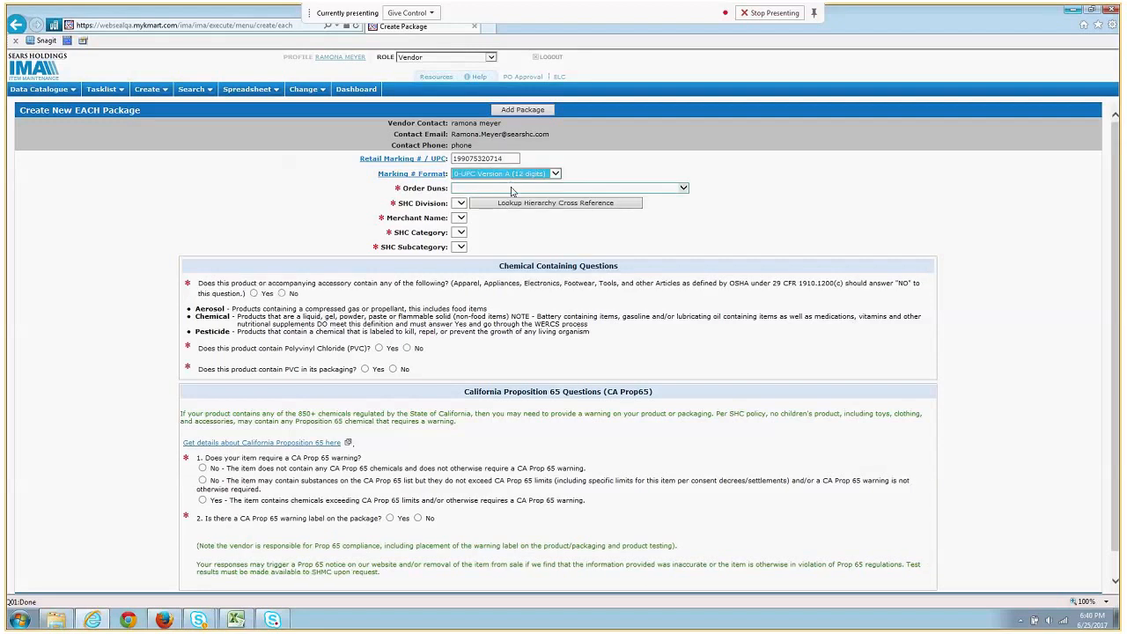
- Set the order Duns to NES JEWELRY INC ECOMM (Sears) and the SHC division to 26 - JEWELRY
{"action": "left_click", "coordinate": [512, 190]}
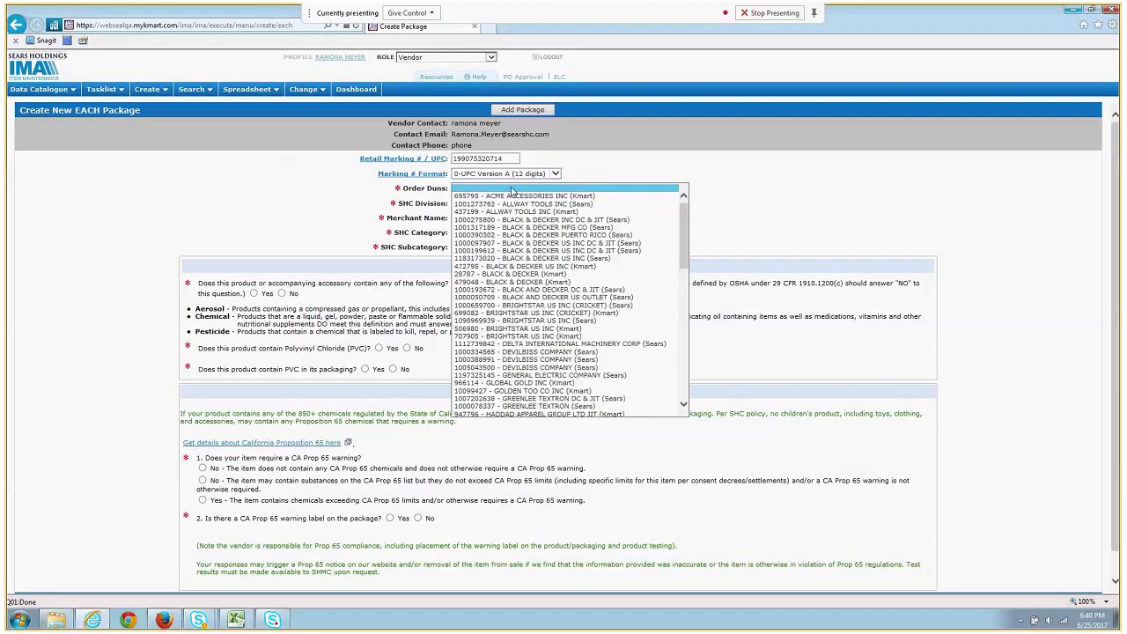
{"action": "scroll", "coordinate": [513, 323], "scroll_direction": "down", "scroll_amount": 5}
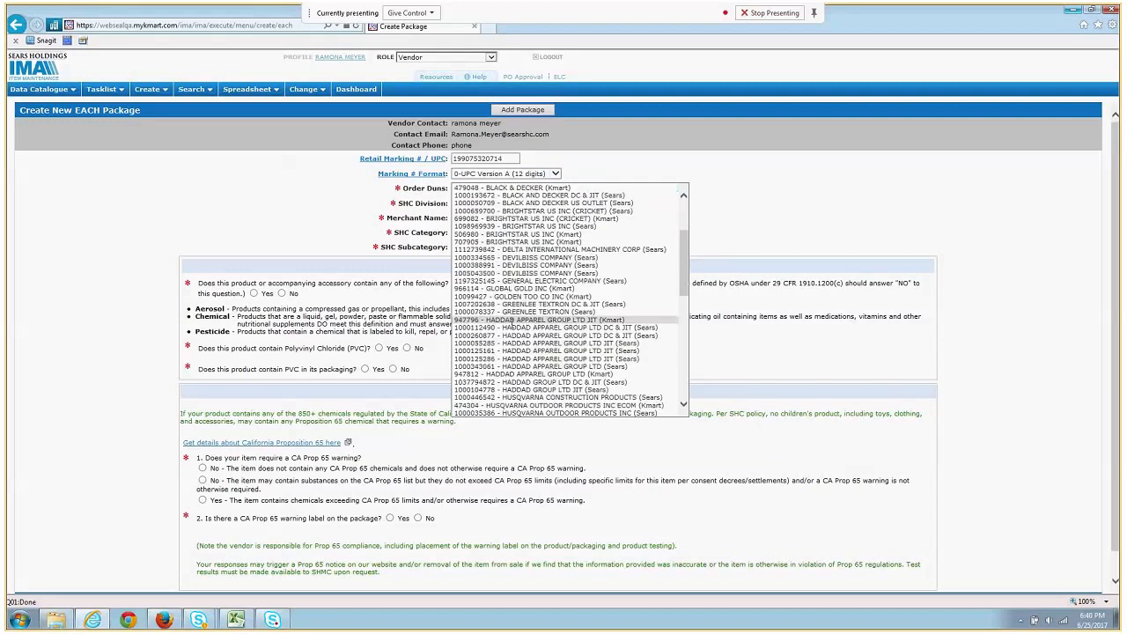
{"action": "scroll", "coordinate": [512, 323], "scroll_direction": "down", "scroll_amount": 5}
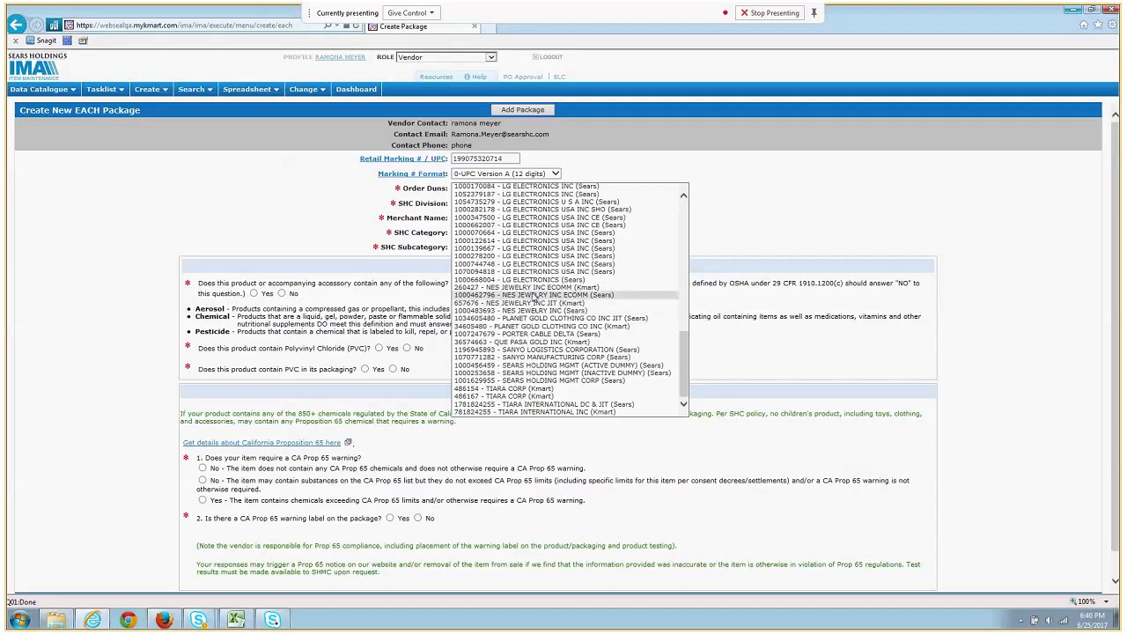
{"action": "left_click", "coordinate": [528, 295]}
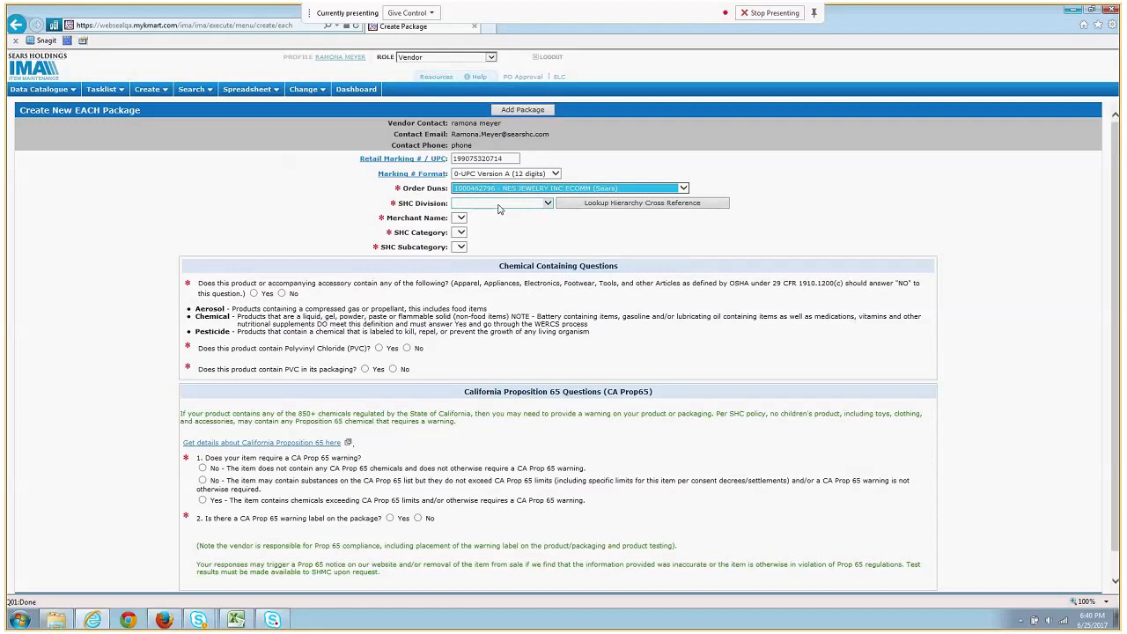
{"action": "left_click", "coordinate": [498, 203]}
{"action": "left_click", "coordinate": [500, 219]}
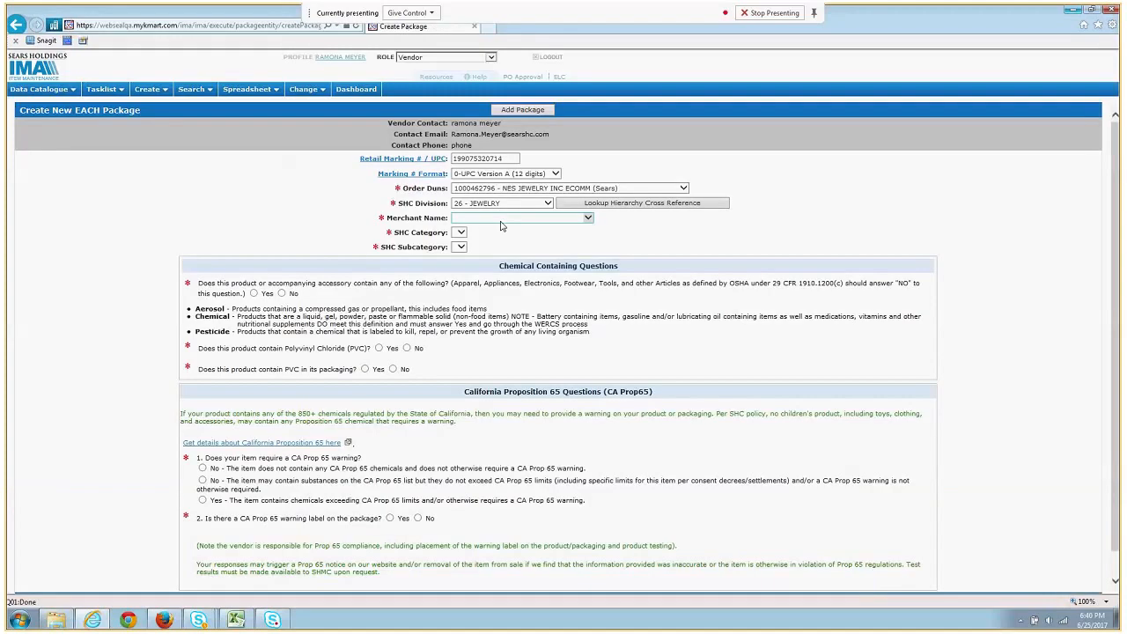
- Choose the merchant's name, SHC category 31 - FASHION COSTUME JEWELRY and subcategory 5 - JS BRACELETES/RINGS
{"action": "left_click", "coordinate": [500, 222]}
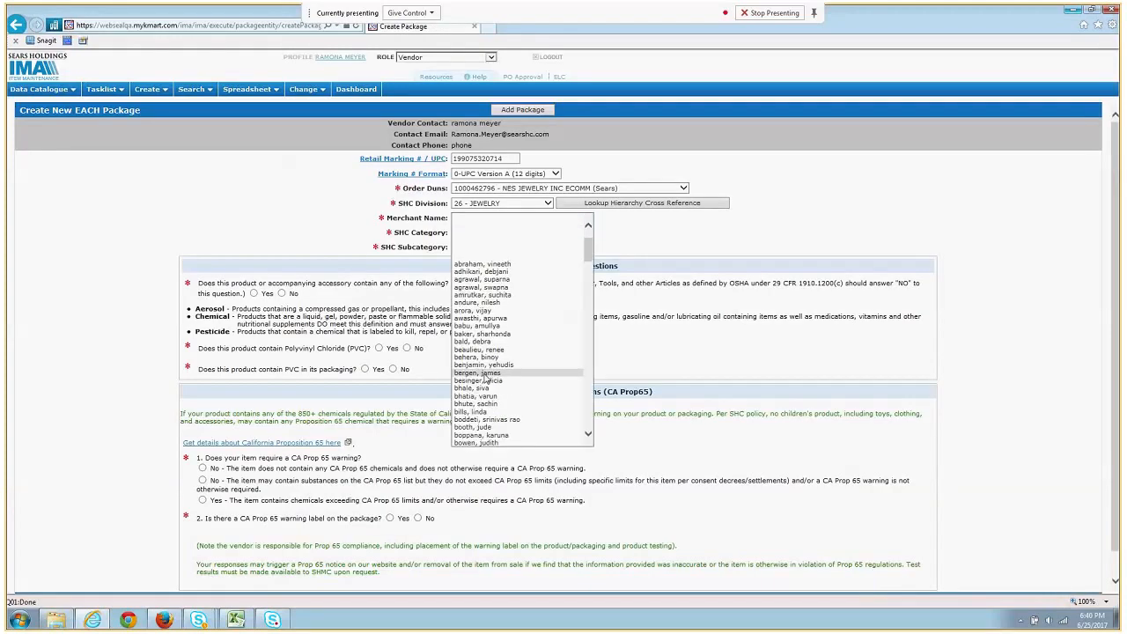
{"action": "left_click", "coordinate": [483, 373]}
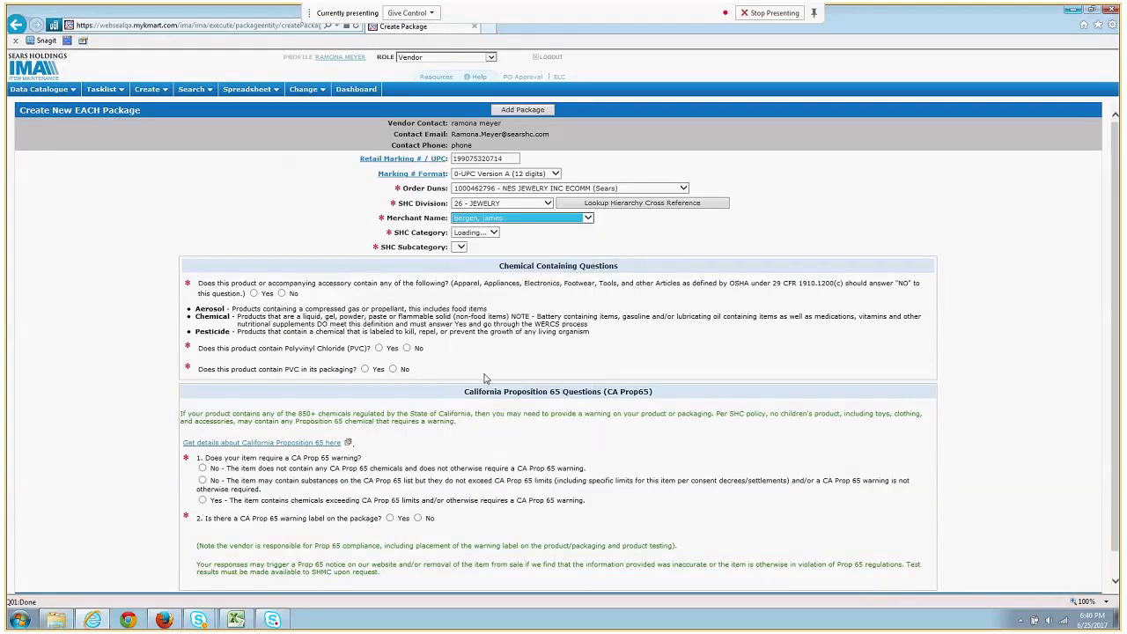
{"action": "left_click", "coordinate": [549, 234]}
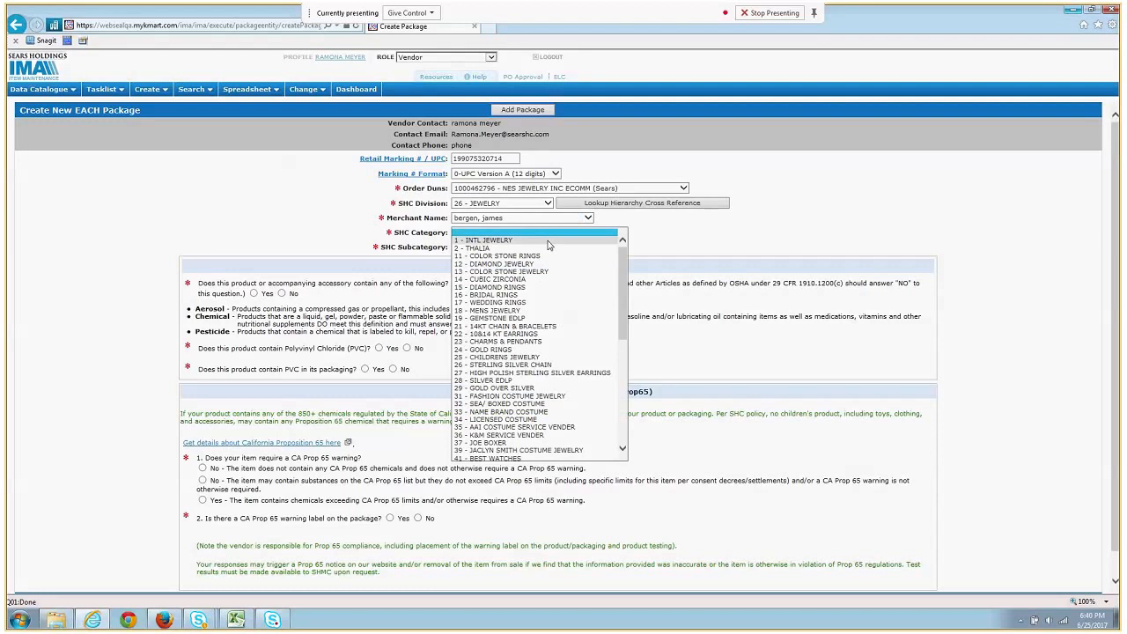
{"action": "left_click", "coordinate": [520, 396]}
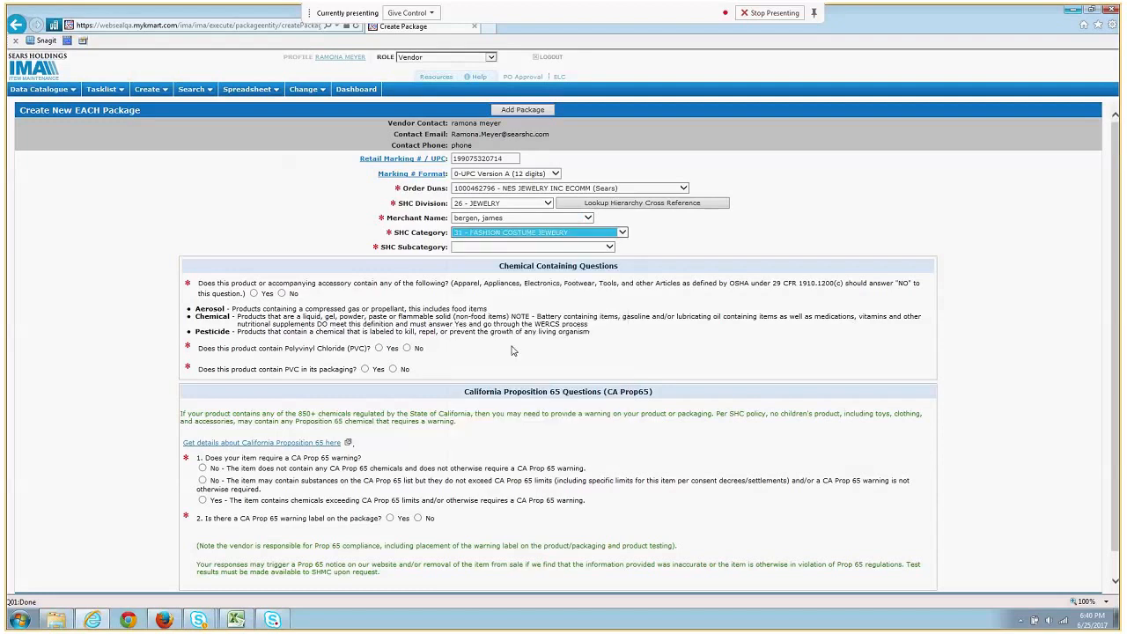
{"action": "left_click", "coordinate": [510, 248]}
{"action": "left_click", "coordinate": [516, 286]}
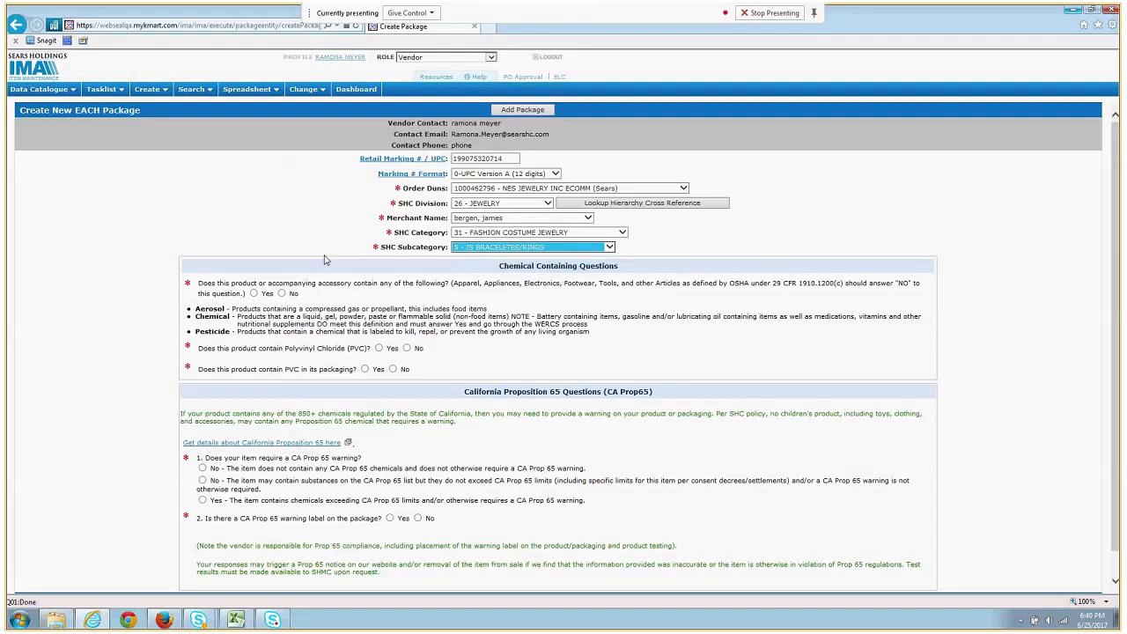
- Answer No to the chemical, PVC and Prop 65 questions (no Prop 65 chemicals, no warning label), and create the package as a non-shippable carton
{"action": "scroll", "coordinate": [161, 292], "scroll_direction": "down", "scroll_amount": 1}
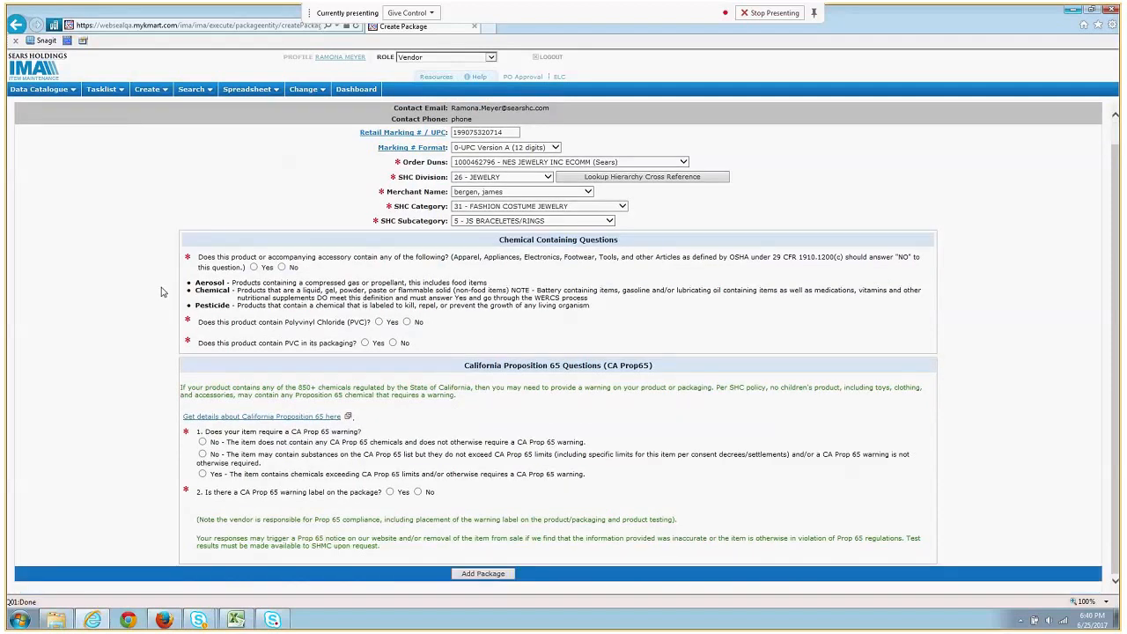
{"action": "left_click", "coordinate": [282, 268]}
{"action": "left_click", "coordinate": [407, 323]}
{"action": "left_click", "coordinate": [393, 344]}
{"action": "left_click", "coordinate": [203, 442]}
{"action": "left_click", "coordinate": [418, 492]}
{"action": "left_click", "coordinate": [490, 576]}
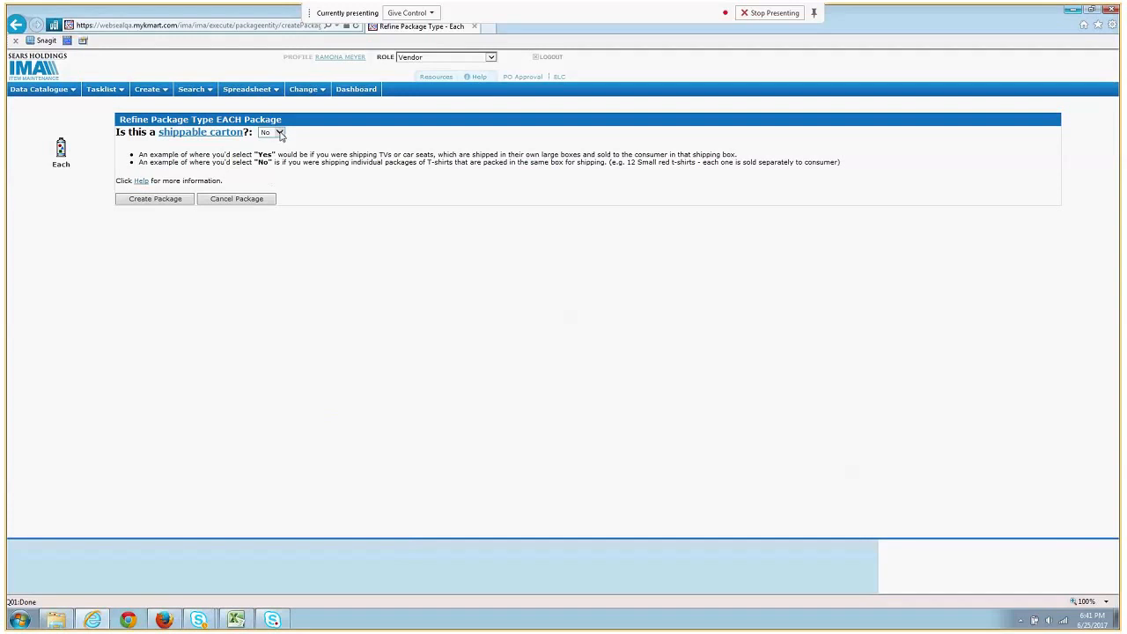
{"action": "left_click", "coordinate": [167, 201]}
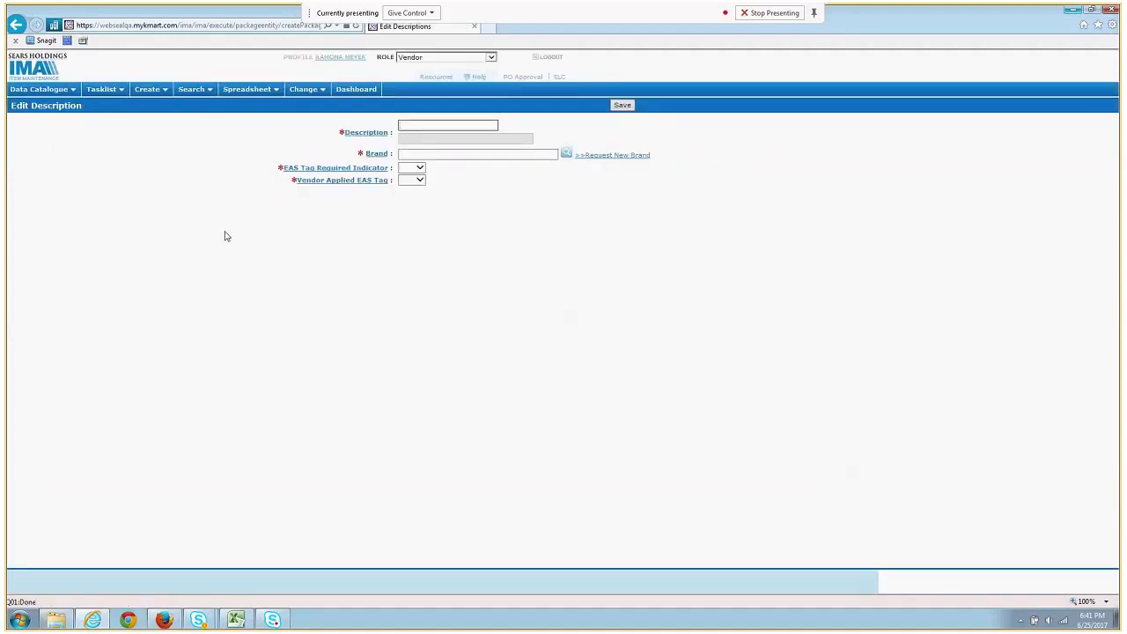
- Enter Bracelet as the package description and choose the S CORP brand COVINGTON (BR0210)
{"action": "type", "text": "Bracelet"}
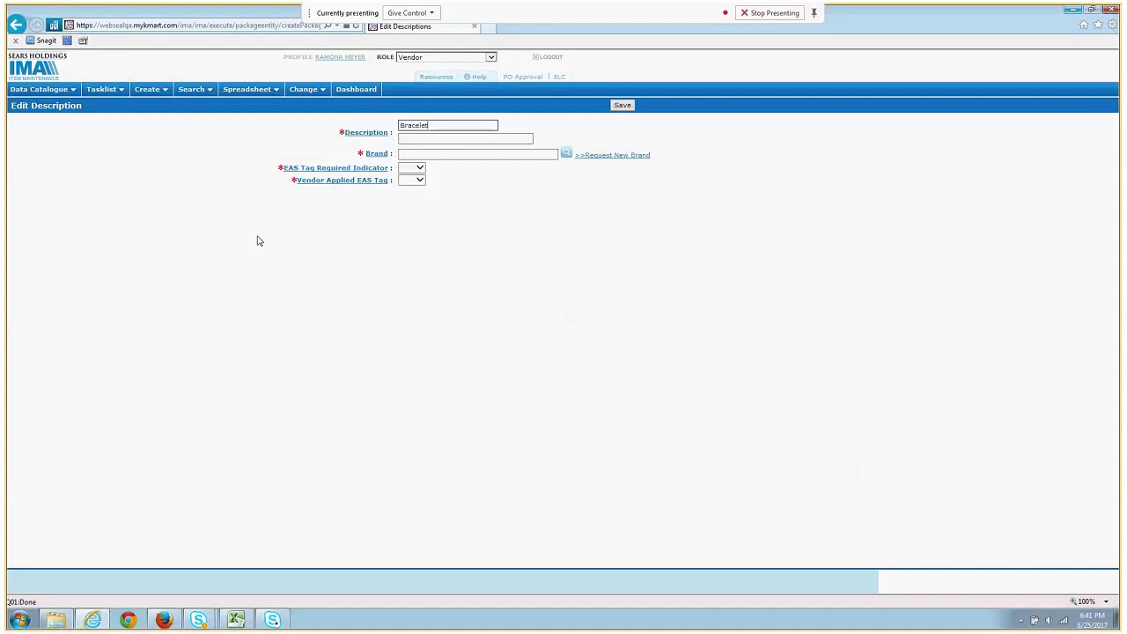
{"action": "left_click", "coordinate": [434, 156]}
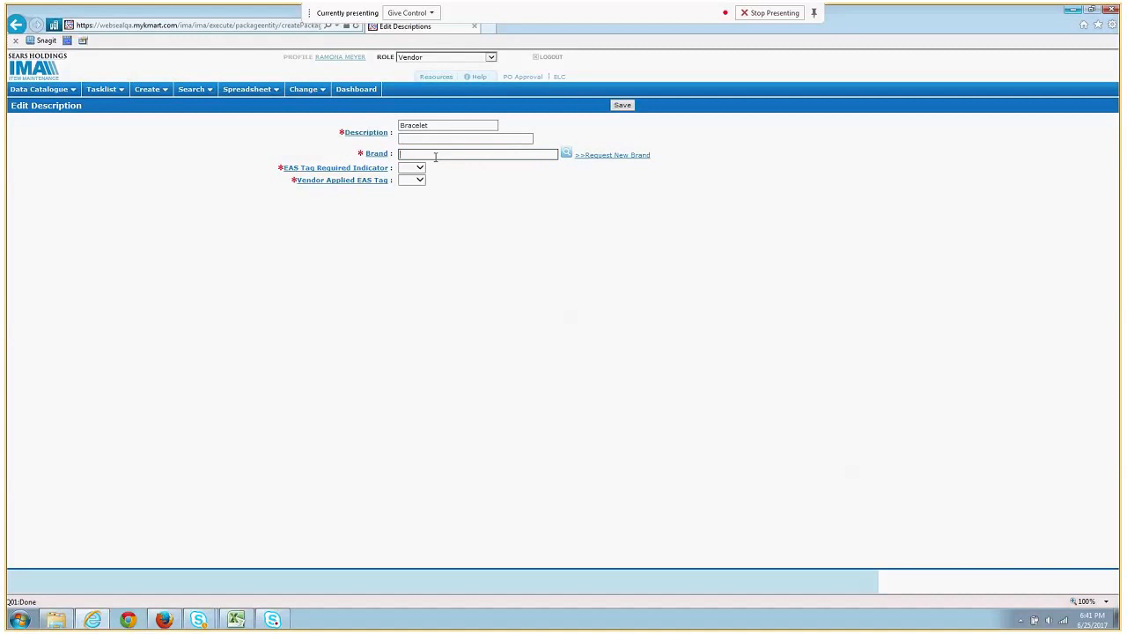
{"action": "type", "text": "covington"}
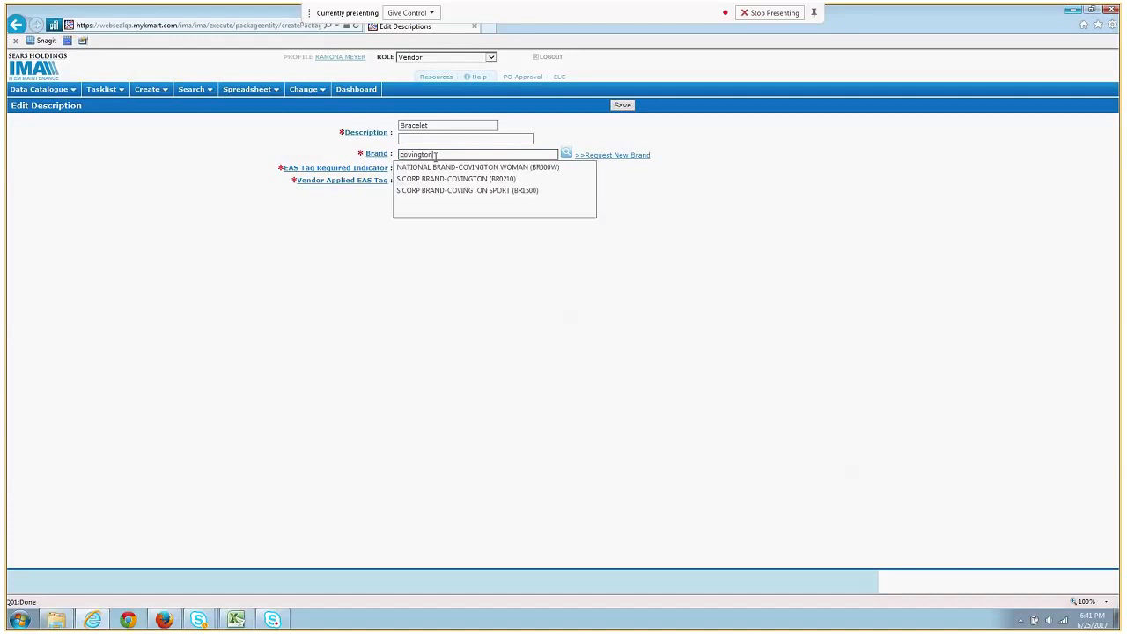
{"action": "left_click", "coordinate": [447, 179]}
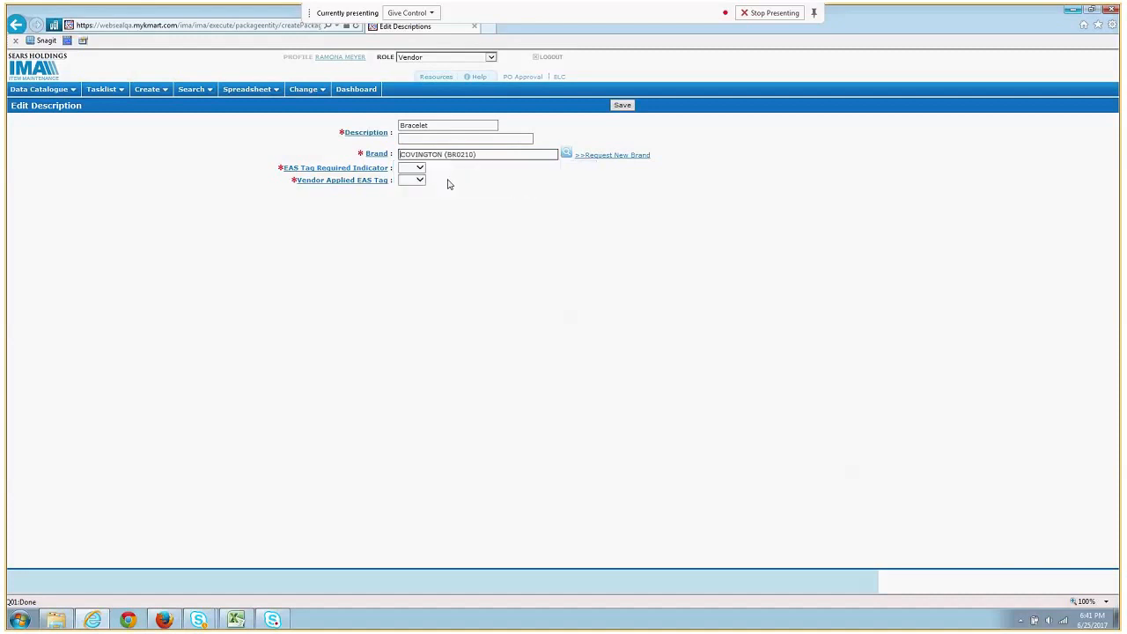
- Set the EAS tag required and vendor applied EAS tag indicators to No, save the description and approve the label and receipt preview
{"action": "left_click", "coordinate": [422, 168]}
{"action": "left_click", "coordinate": [406, 183]}
{"action": "left_click", "coordinate": [412, 180]}
{"action": "left_click", "coordinate": [414, 200]}
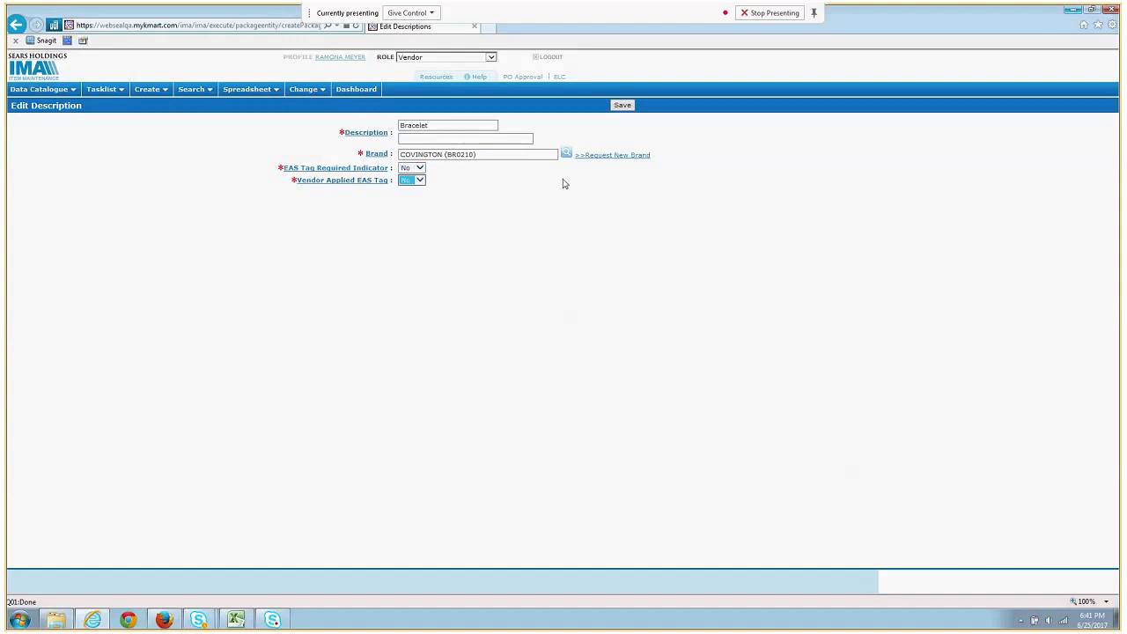
{"action": "left_click", "coordinate": [626, 108]}
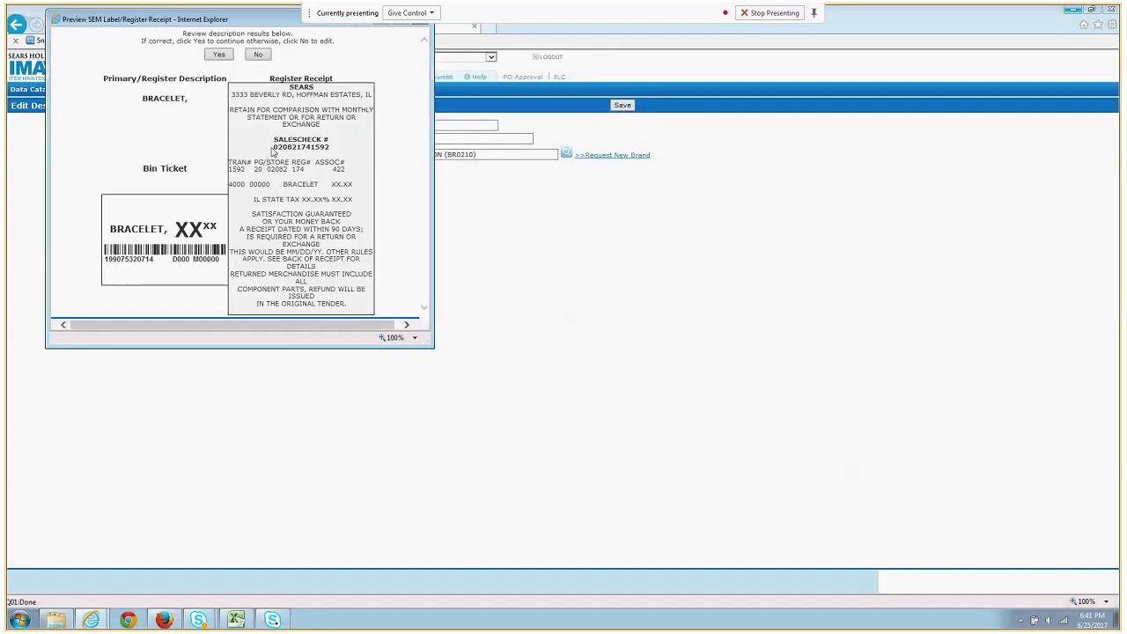
{"action": "left_click", "coordinate": [220, 55]}
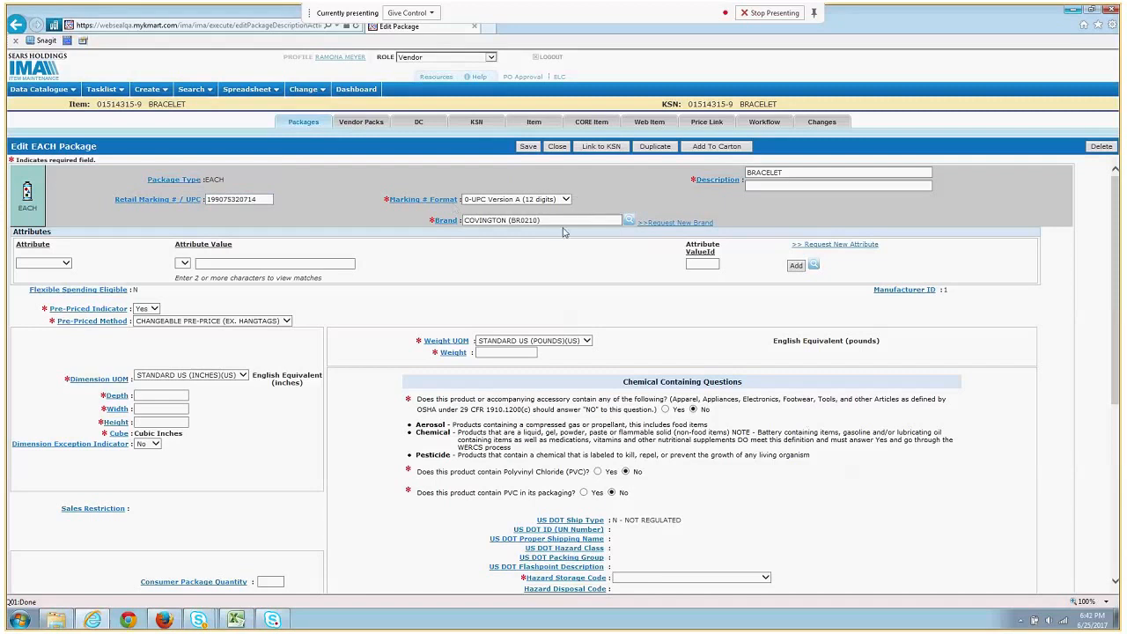
- Set the package dimensions to depth 4, width 4 and height 2 inches
{"action": "scroll", "coordinate": [307, 448], "scroll_direction": "down", "scroll_amount": 3}
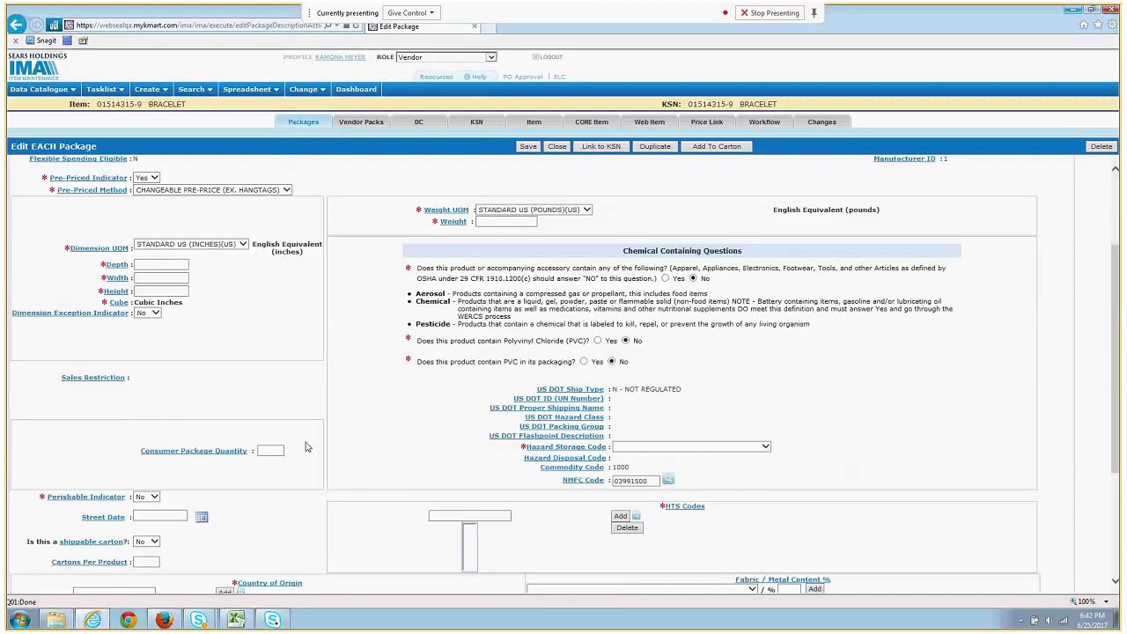
{"action": "left_click", "coordinate": [156, 264]}
{"action": "type", "text": "4"}
{"action": "key", "text": "Tab"}
{"action": "type", "text": "4"}
{"action": "key", "text": "Tab"}
{"action": "type", "text": "2"}
- Set the package weight to 1 pound and the hazard storage code to 0-Not Hazardous/No Storage Risk
{"action": "left_click", "coordinate": [524, 221]}
{"action": "type", "text": "1"}
{"action": "left_click", "coordinate": [663, 448]}
{"action": "left_click", "coordinate": [669, 458]}
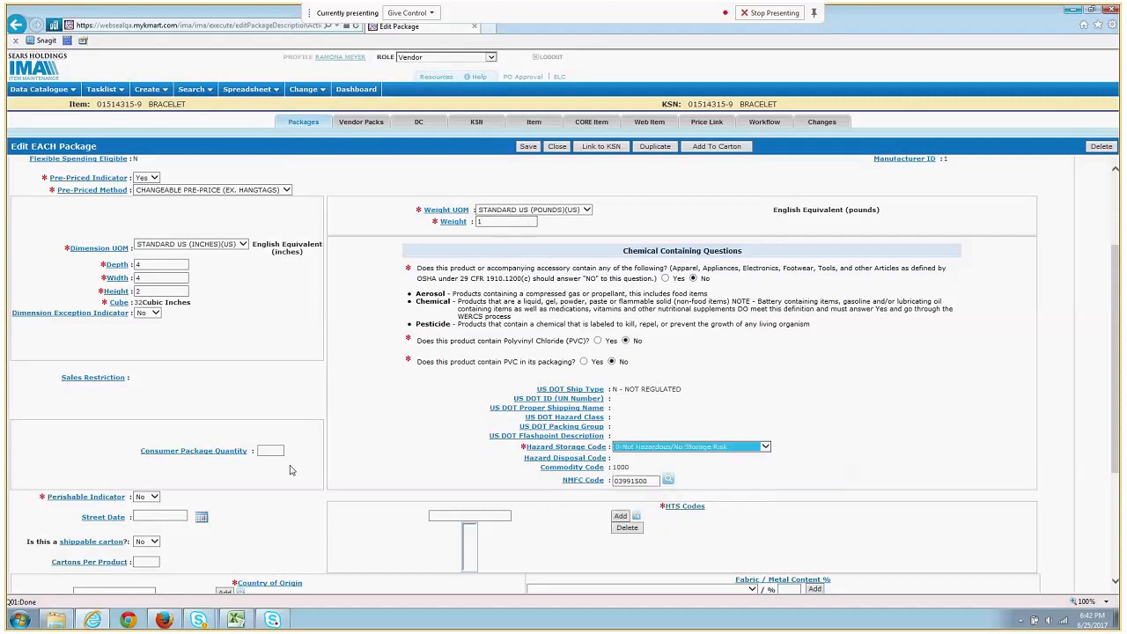
{"action": "scroll", "coordinate": [350, 449], "scroll_direction": "down", "scroll_amount": 5}
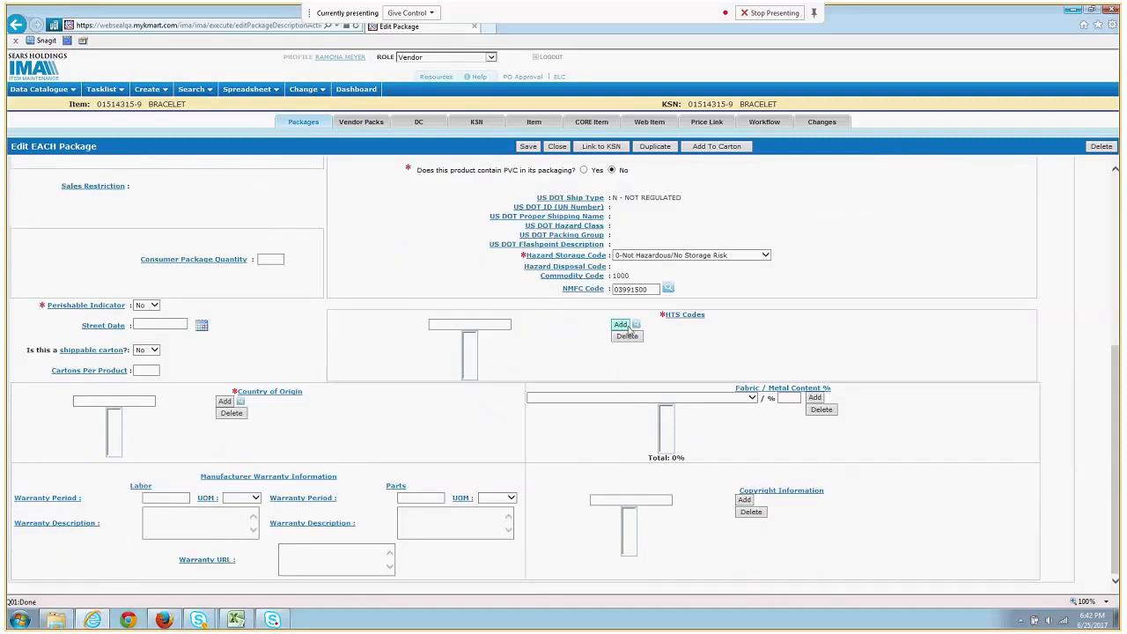
{"action": "left_click", "coordinate": [636, 325]}
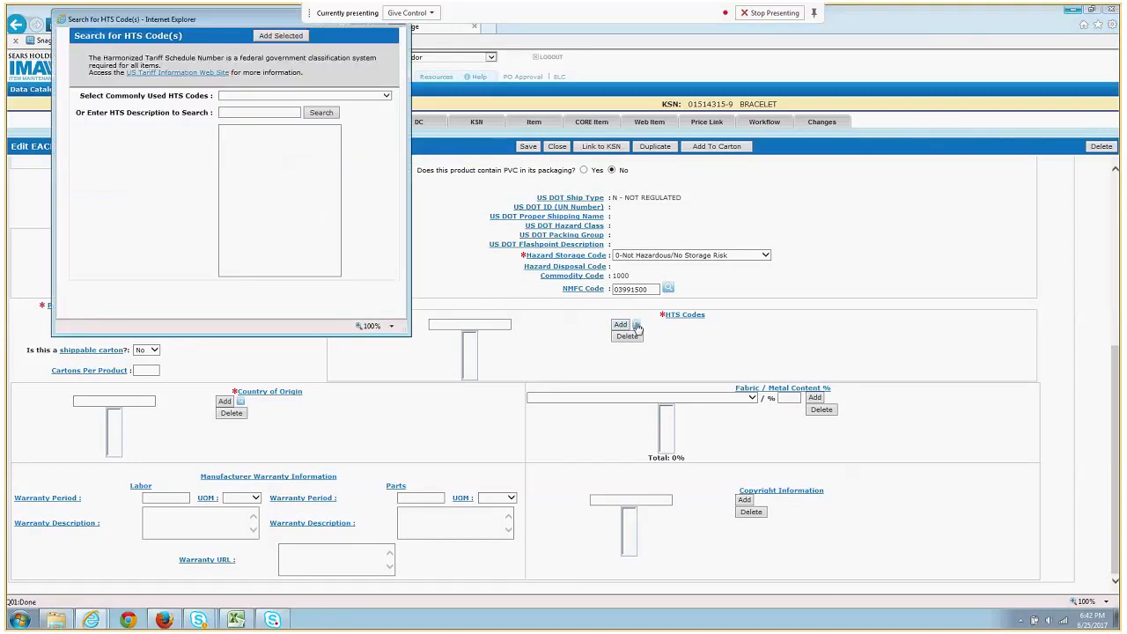
{"action": "left_click", "coordinate": [266, 114]}
{"action": "type", "text": "bracelet"}
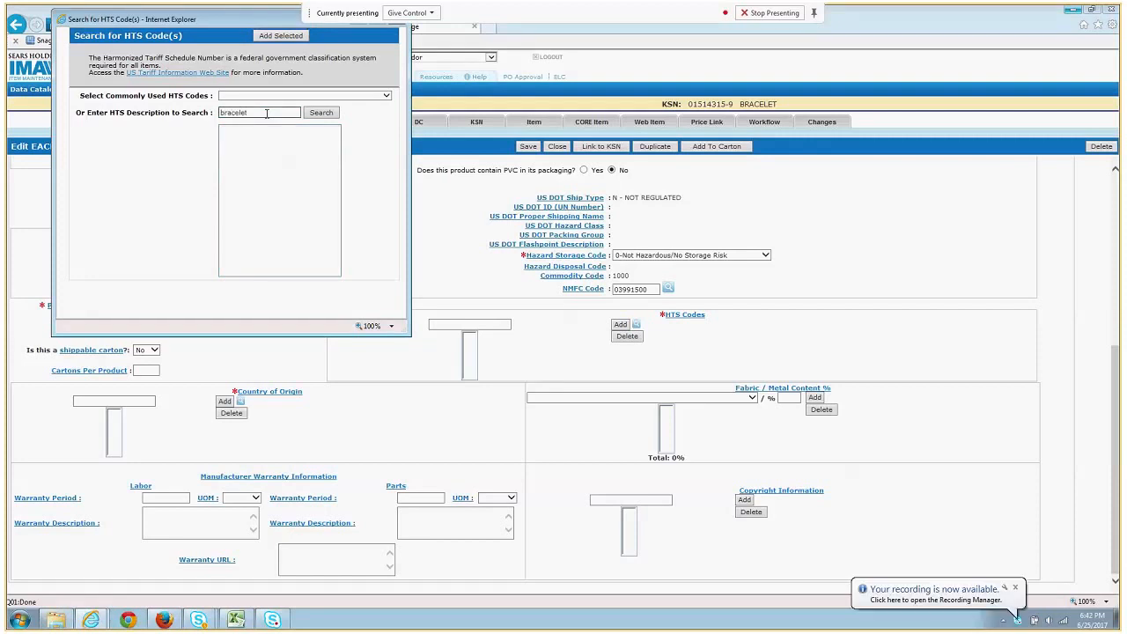
{"action": "key", "text": "Return"}
{"action": "left_click", "coordinate": [233, 129]}
{"action": "left_click", "coordinate": [282, 36]}
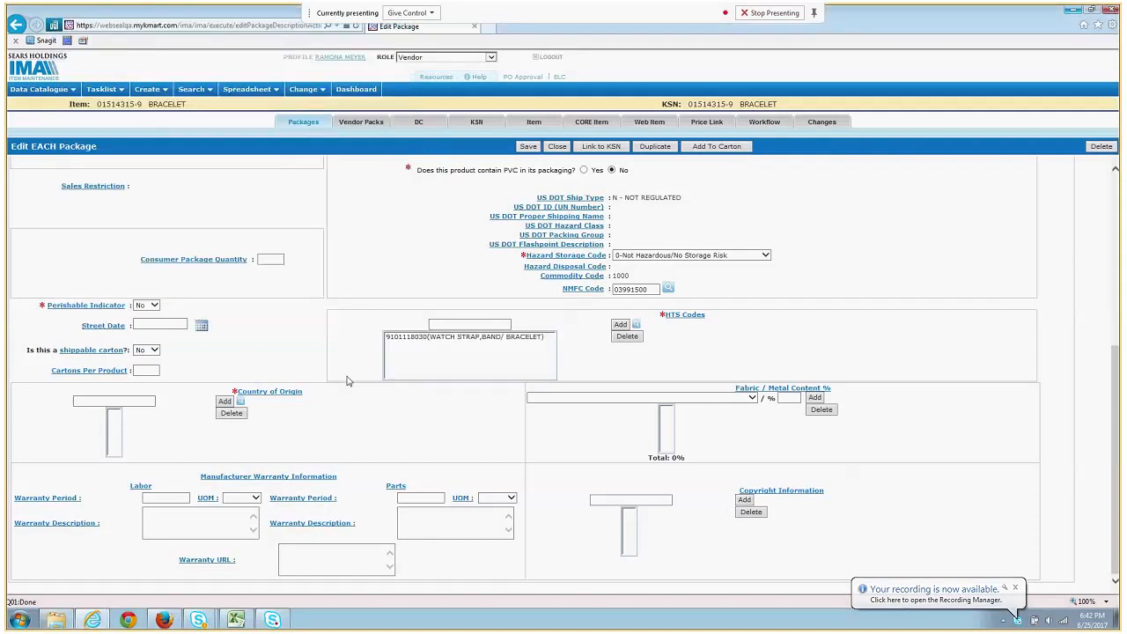
- Add CN as the package's country of origin
{"action": "left_click", "coordinate": [117, 402]}
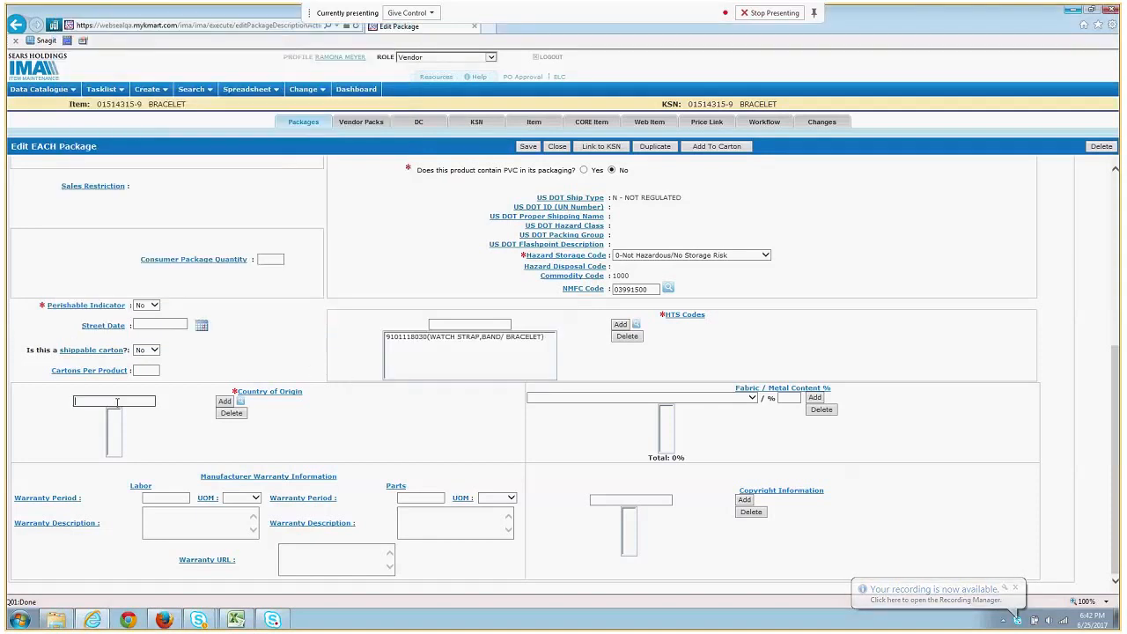
{"action": "type", "text": "cn"}
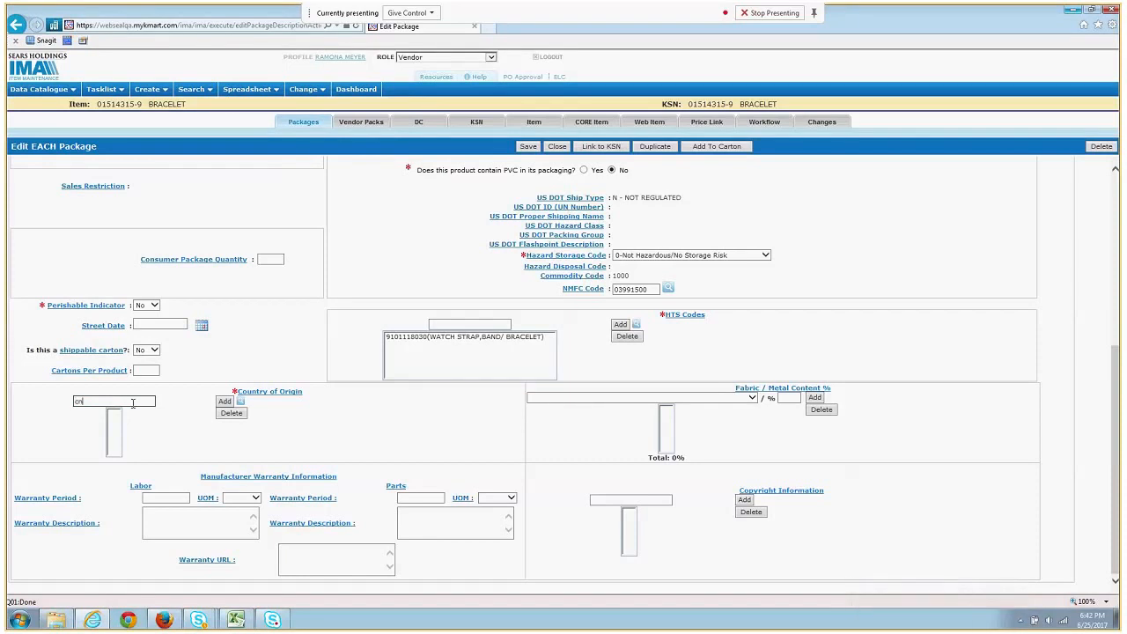
{"action": "left_click", "coordinate": [225, 401]}
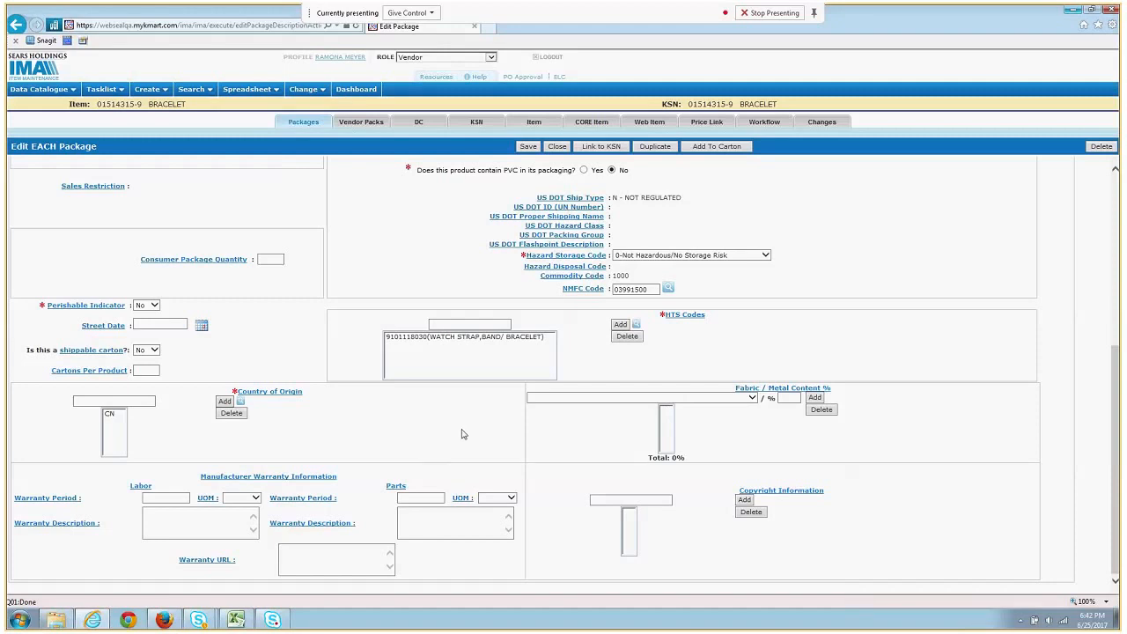
{"action": "scroll", "coordinate": [462, 434], "scroll_direction": "up", "scroll_amount": 1}
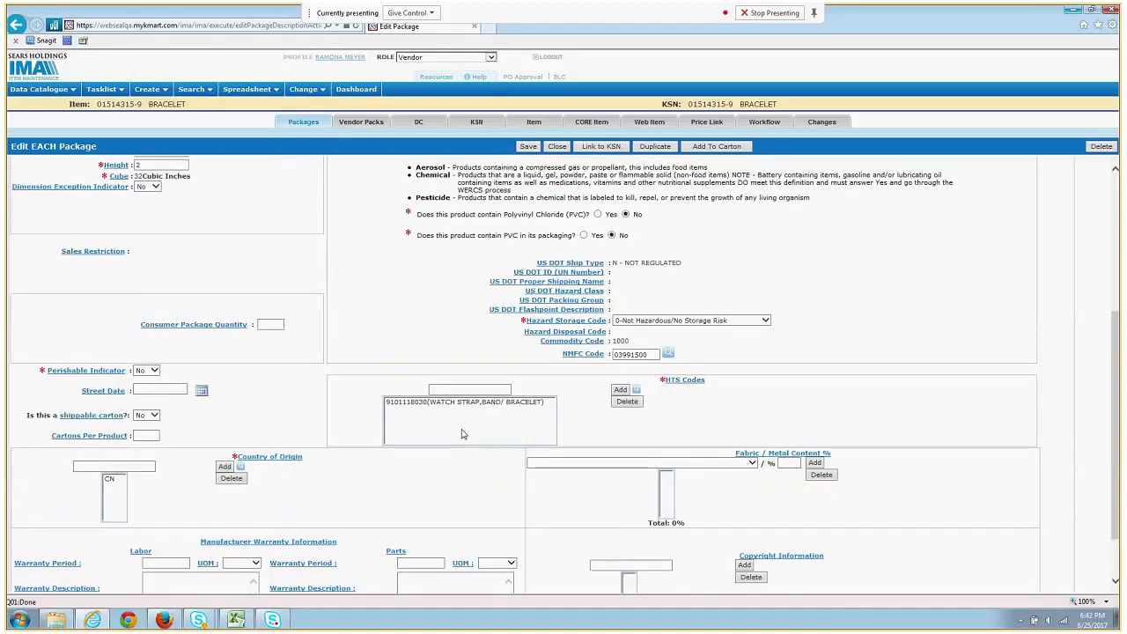
- Save the completed Each package and duplicate it
{"action": "scroll", "coordinate": [466, 440], "scroll_direction": "up", "scroll_amount": 1}
{"action": "scroll", "coordinate": [470, 494], "scroll_direction": "up", "scroll_amount": 1}
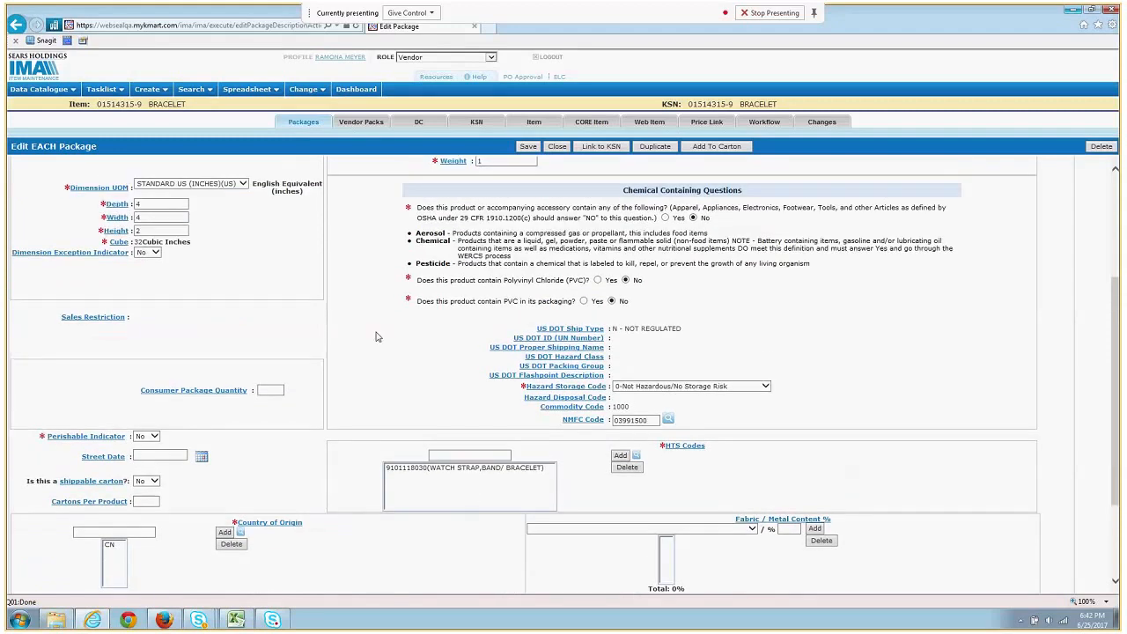
{"action": "scroll", "coordinate": [387, 370], "scroll_direction": "up", "scroll_amount": 3}
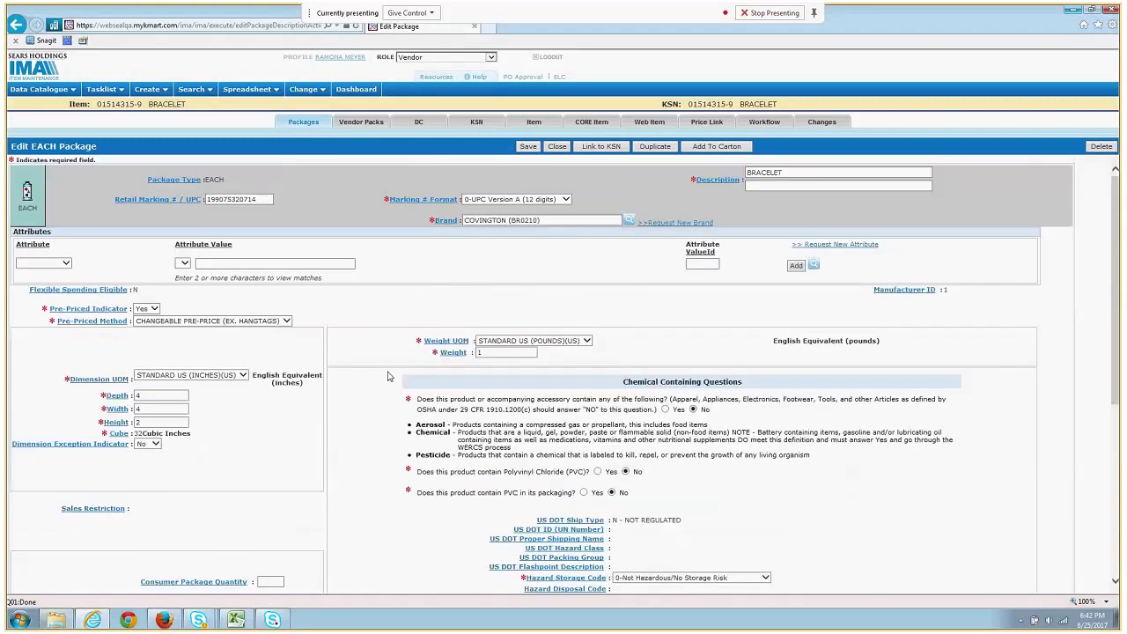
{"action": "left_click", "coordinate": [528, 147]}
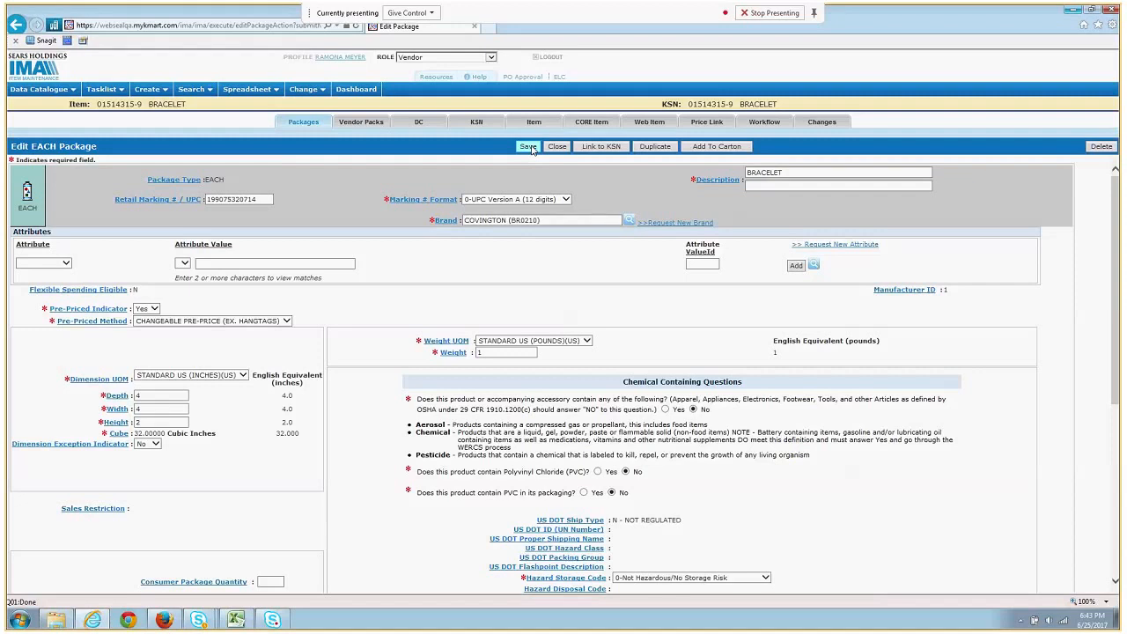
{"action": "left_click", "coordinate": [665, 150]}
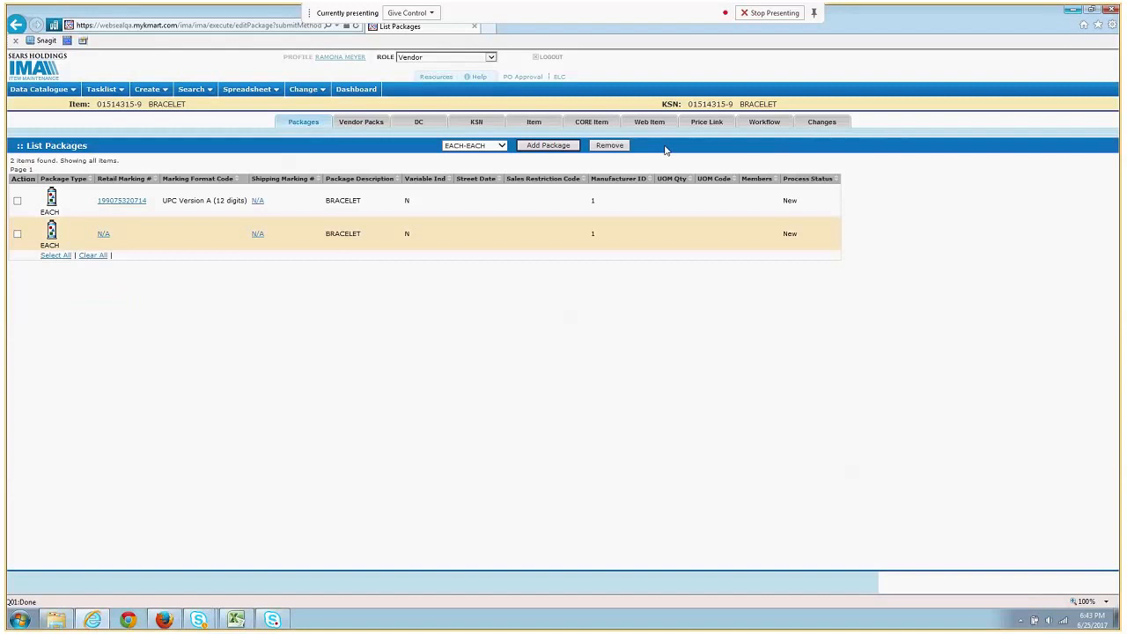
{"action": "left_click", "coordinate": [103, 234]}
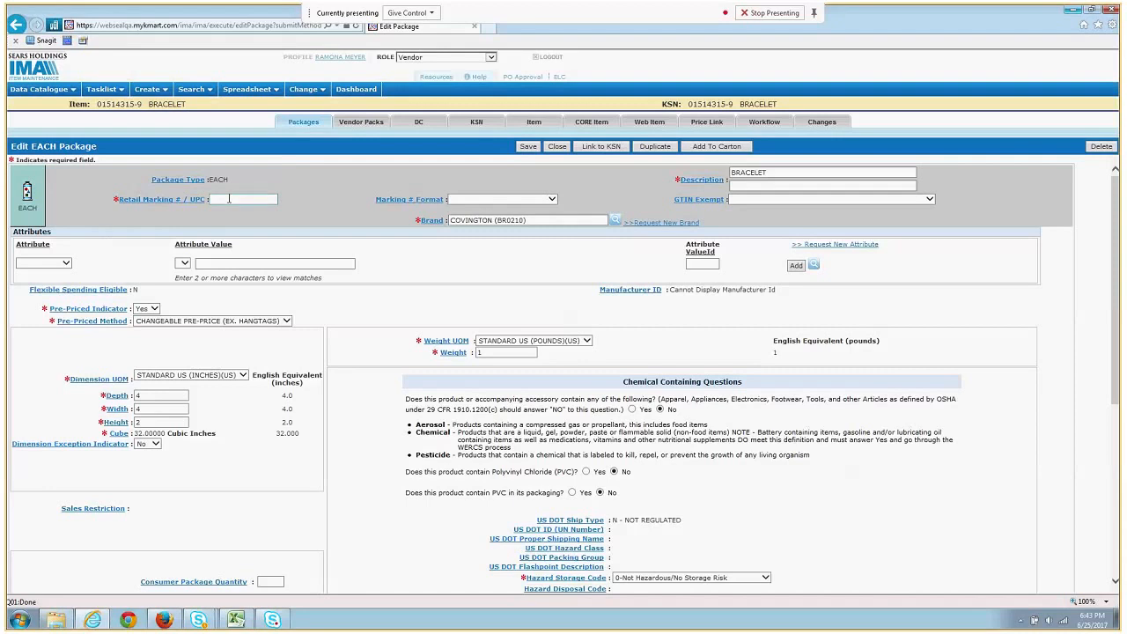
{"action": "left_click", "coordinate": [229, 199]}
{"action": "type", "text": "165117823644"}
{"action": "left_click", "coordinate": [543, 200]}
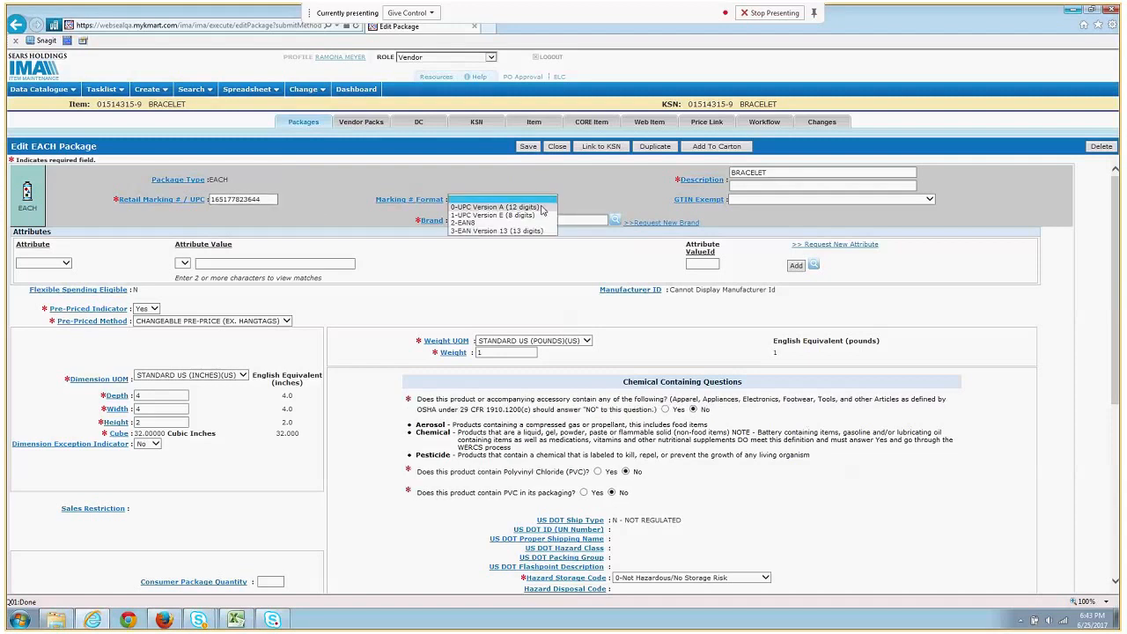
{"action": "left_click", "coordinate": [542, 208]}
{"action": "scroll", "coordinate": [348, 393], "scroll_direction": "down", "scroll_amount": 2}
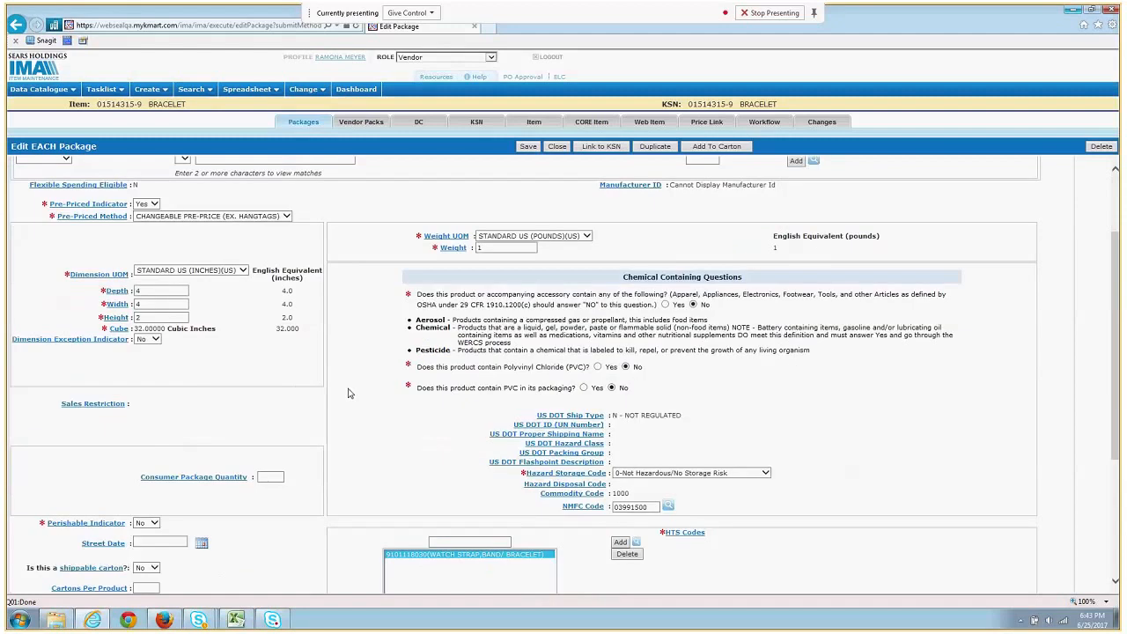
{"action": "scroll", "coordinate": [348, 393], "scroll_direction": "down", "scroll_amount": 3}
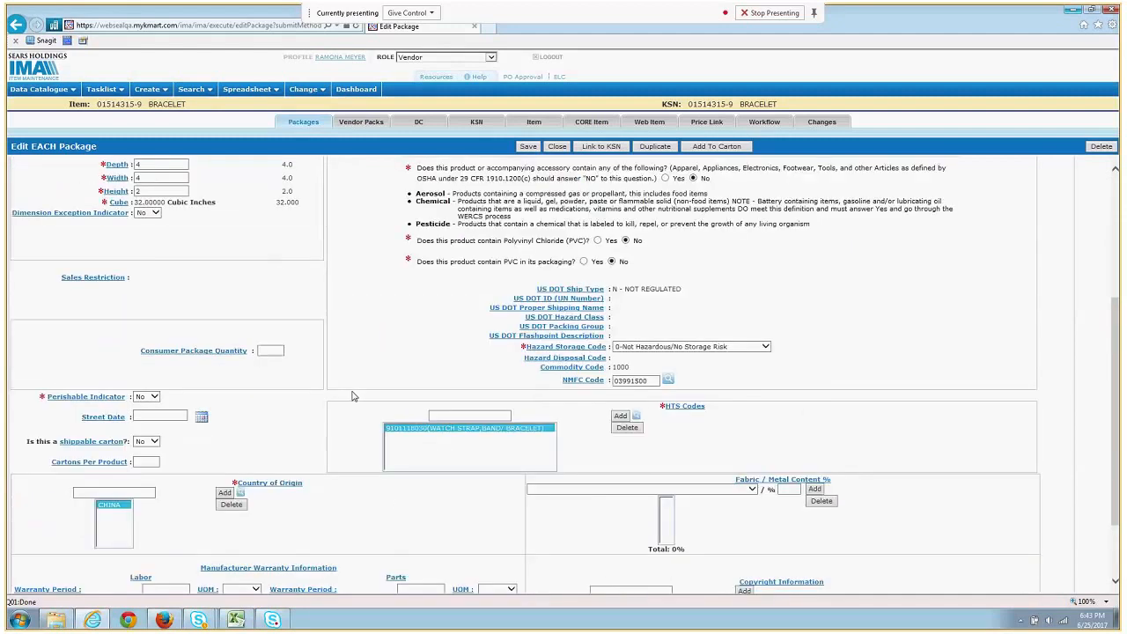
{"action": "scroll", "coordinate": [348, 392], "scroll_direction": "up", "scroll_amount": 5}
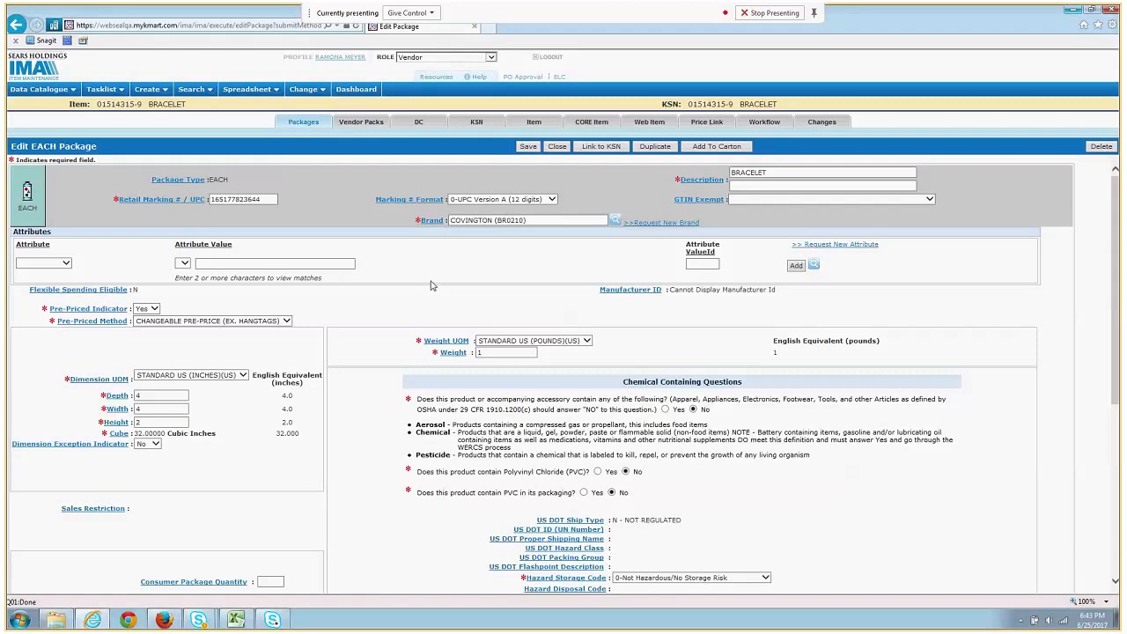
{"action": "left_click", "coordinate": [528, 147]}
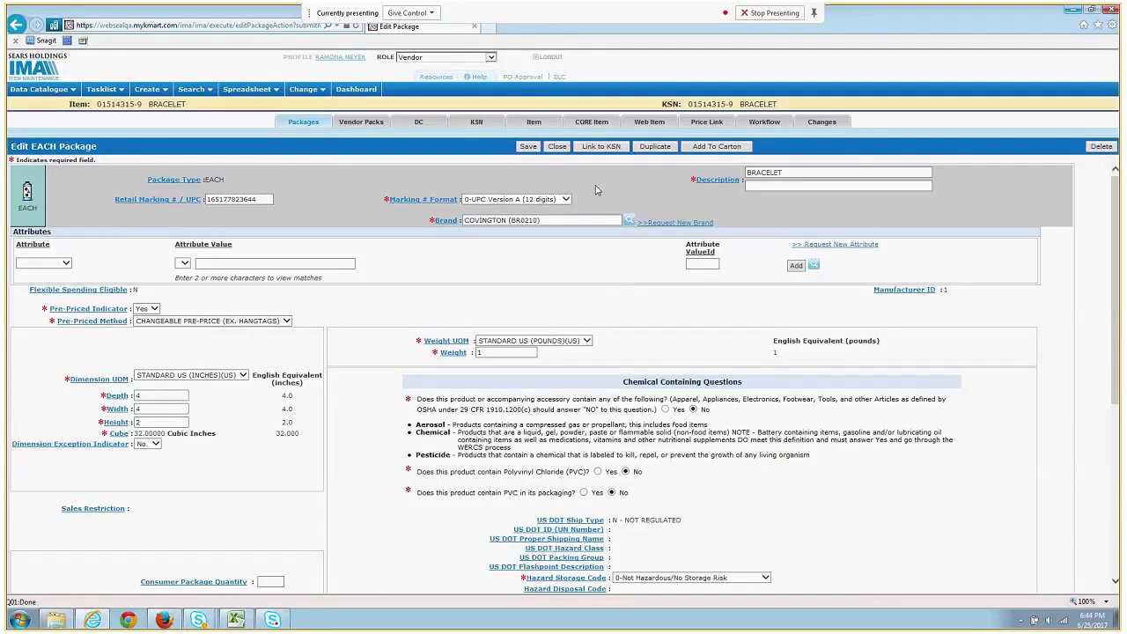
{"action": "left_click", "coordinate": [665, 148]}
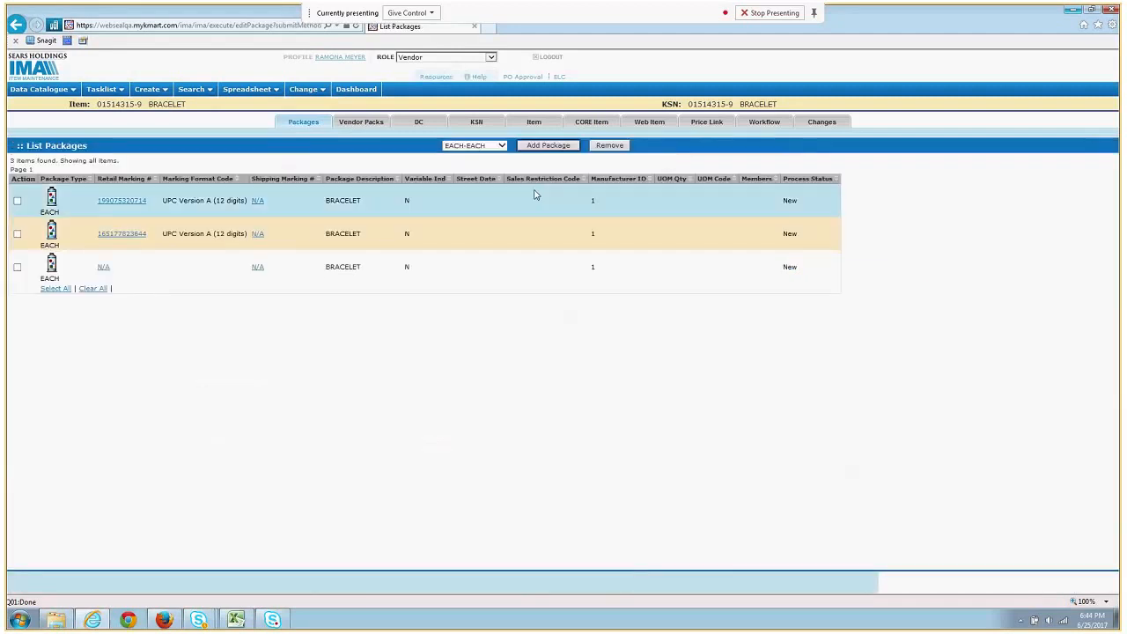
{"action": "left_click", "coordinate": [103, 268]}
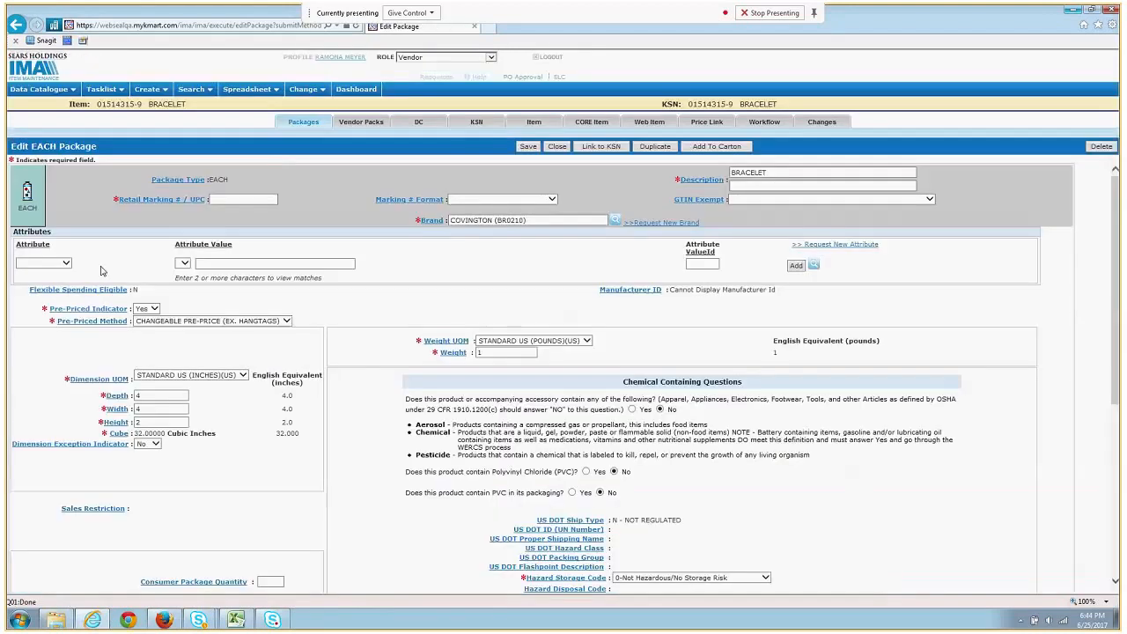
{"action": "left_click", "coordinate": [248, 199]}
{"action": "type", "text": "10"}
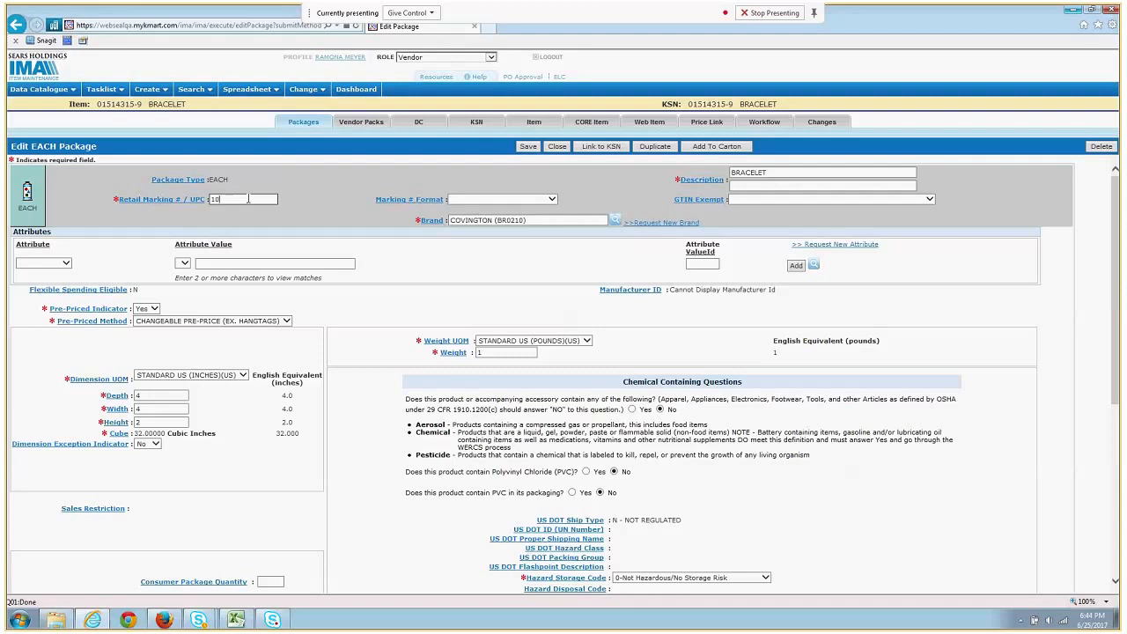
{"action": "type", "text": "5277958259"}
{"action": "left_click", "coordinate": [530, 201]}
{"action": "left_click", "coordinate": [530, 206]}
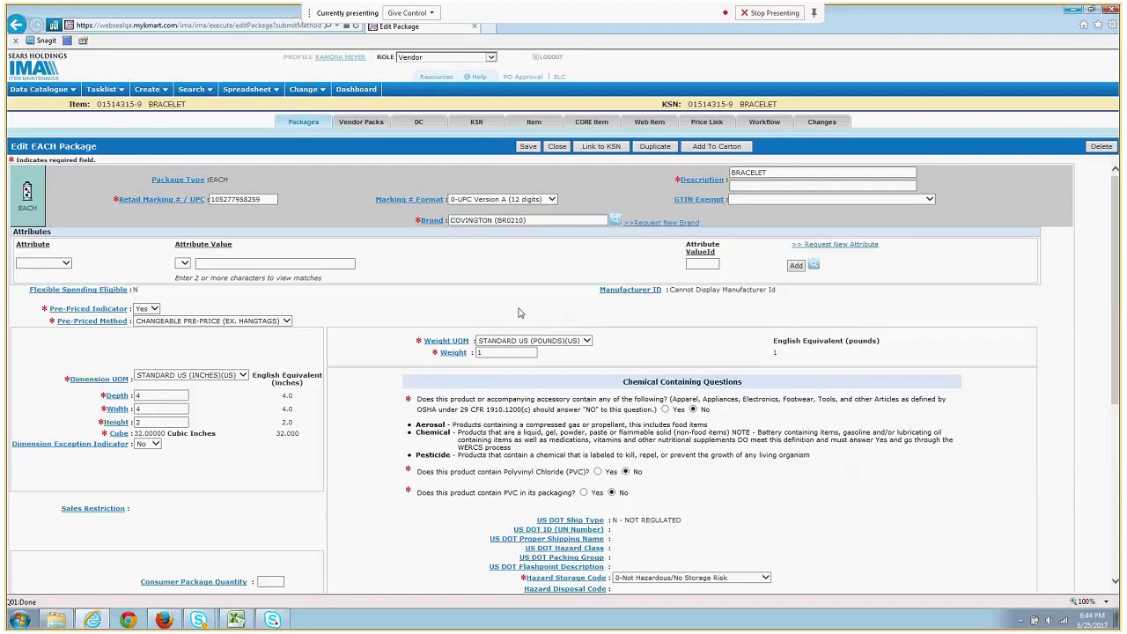
{"action": "left_click", "coordinate": [528, 146]}
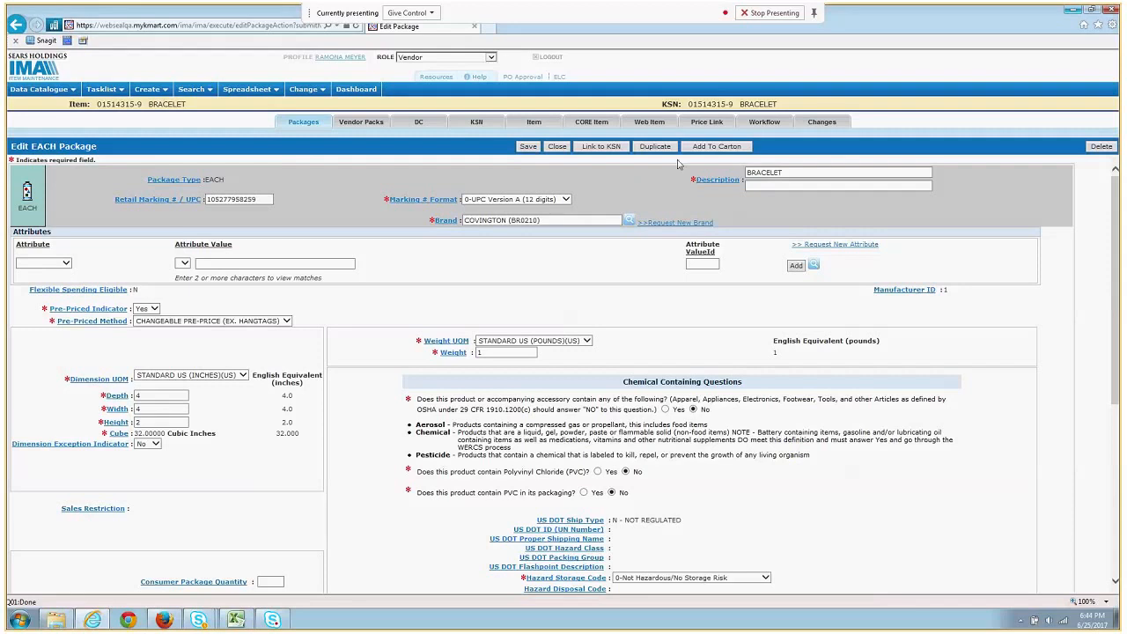
{"action": "left_click", "coordinate": [713, 150]}
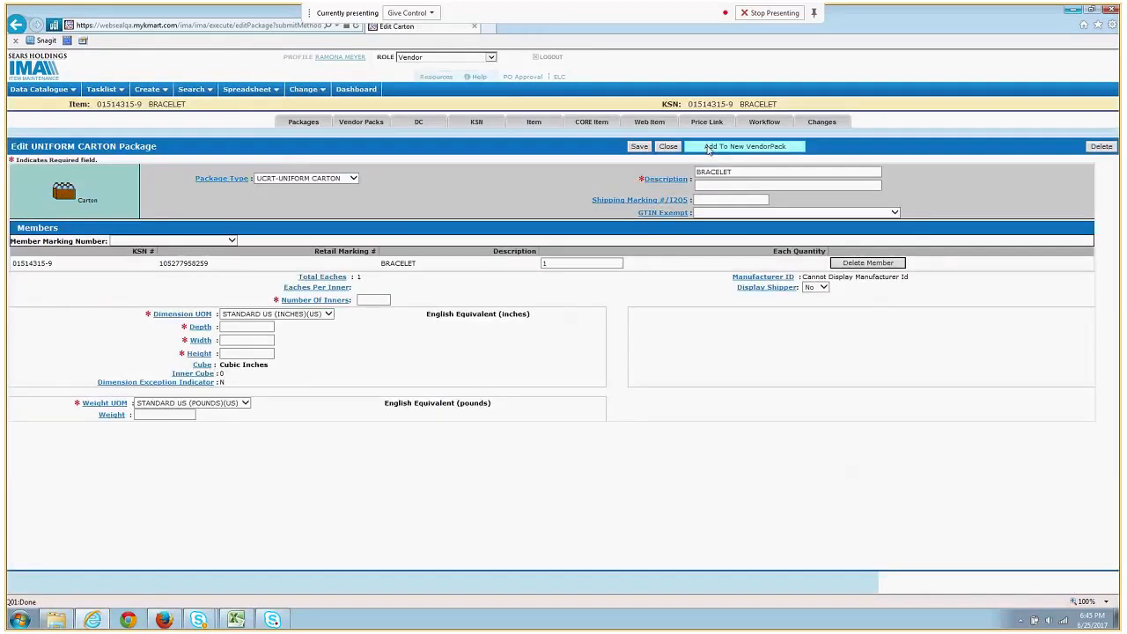
{"action": "left_click", "coordinate": [356, 180]}
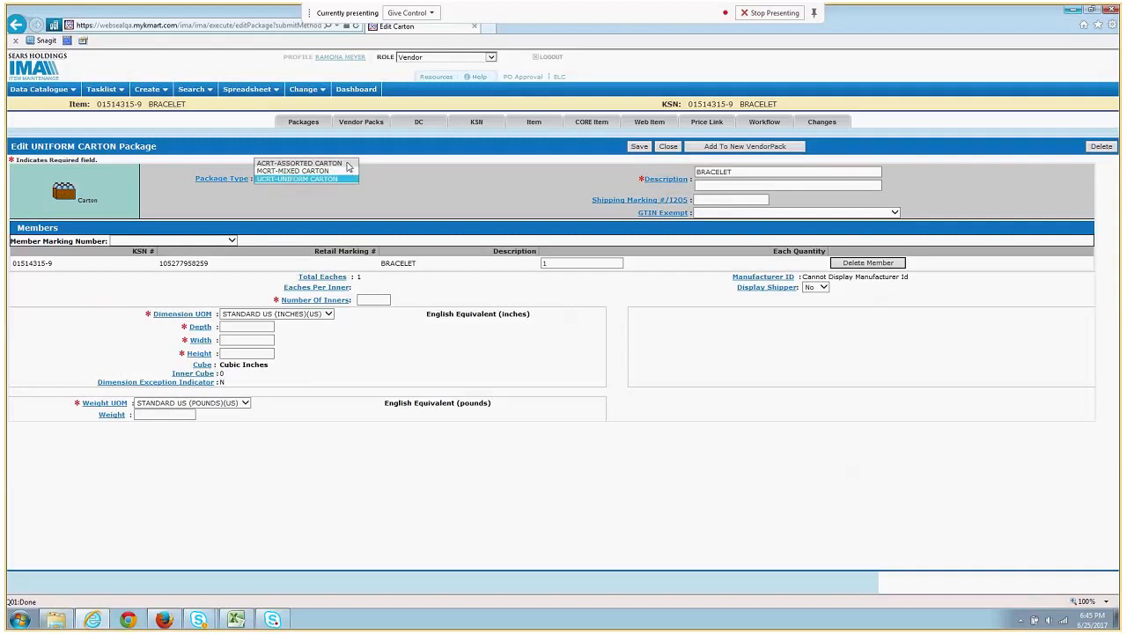
{"action": "left_click", "coordinate": [349, 165]}
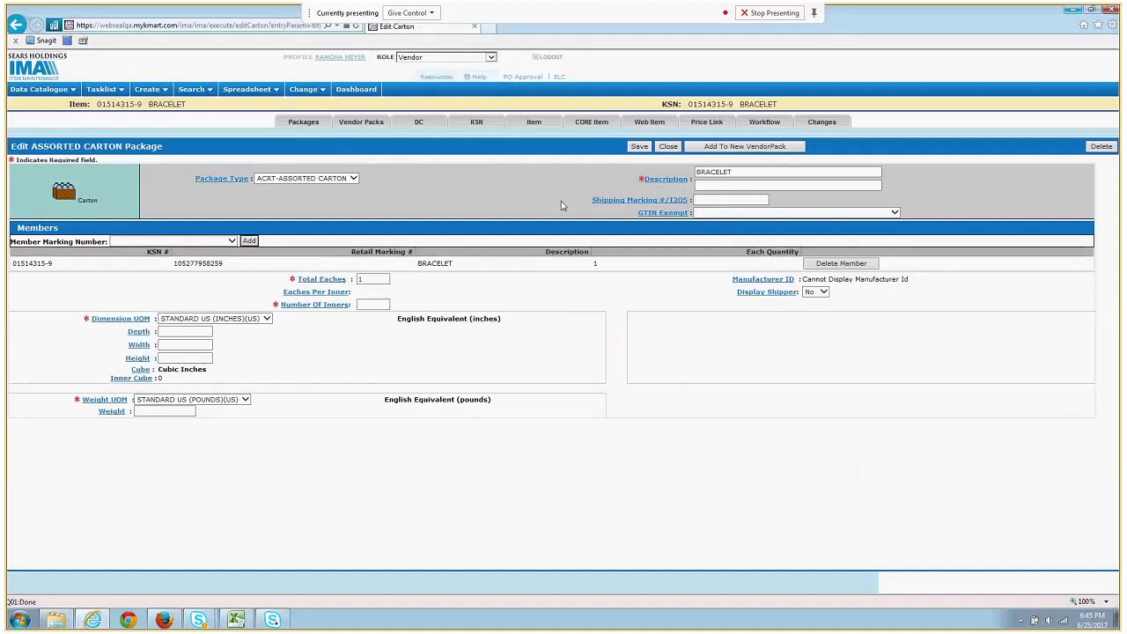
{"action": "left_click", "coordinate": [734, 199]}
{"action": "type", "text": "17815151010132"}
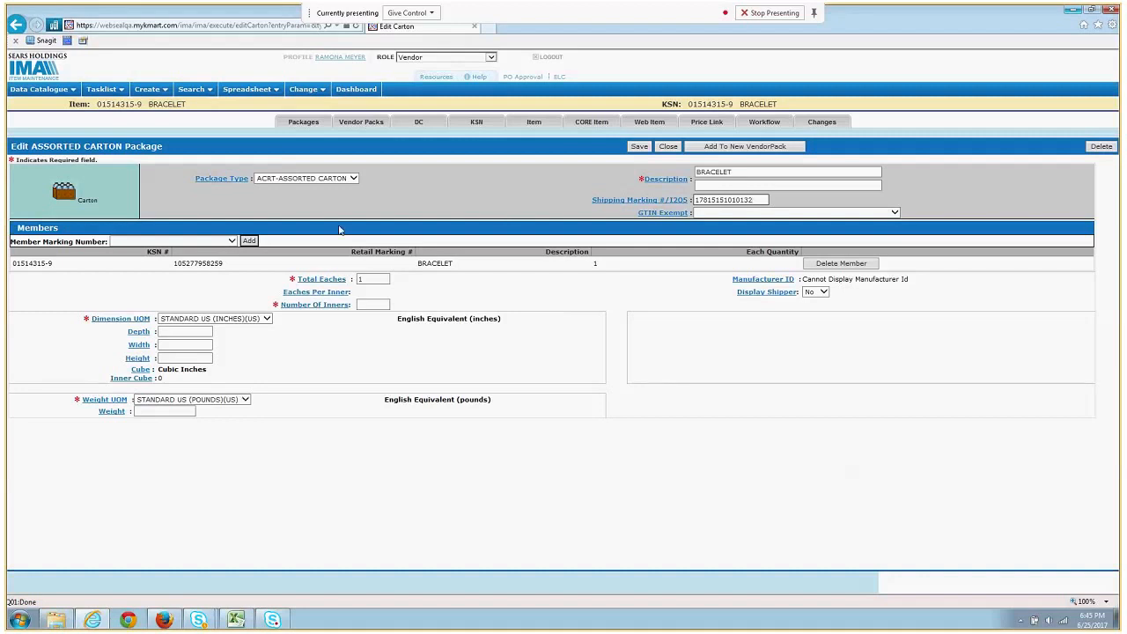
{"action": "left_click", "coordinate": [232, 242]}
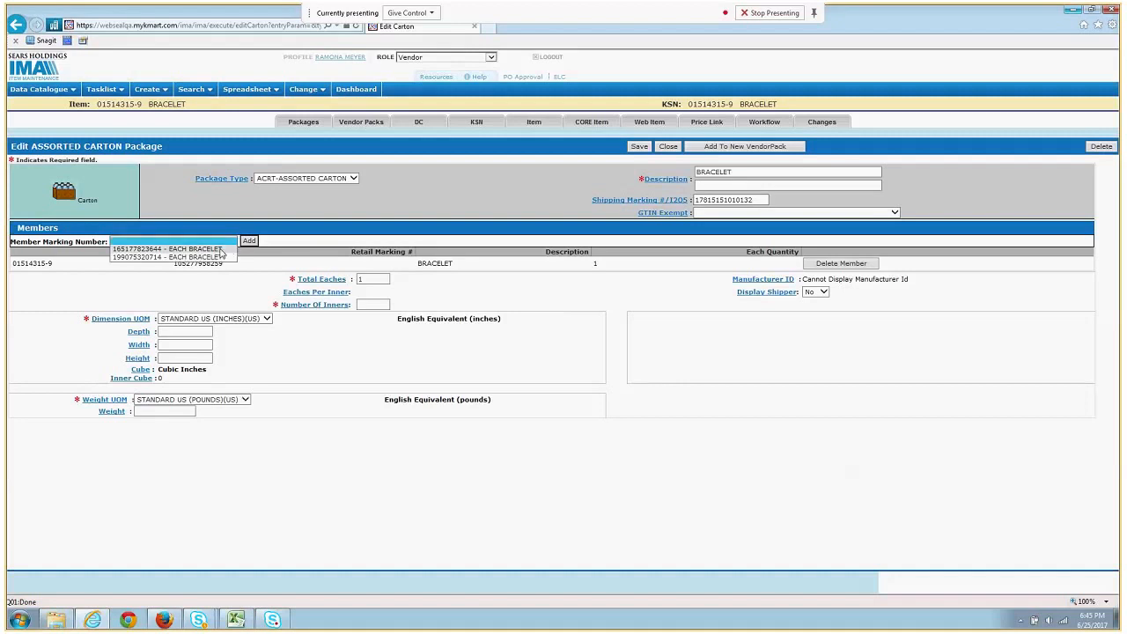
{"action": "left_click", "coordinate": [220, 250]}
{"action": "left_click", "coordinate": [250, 243]}
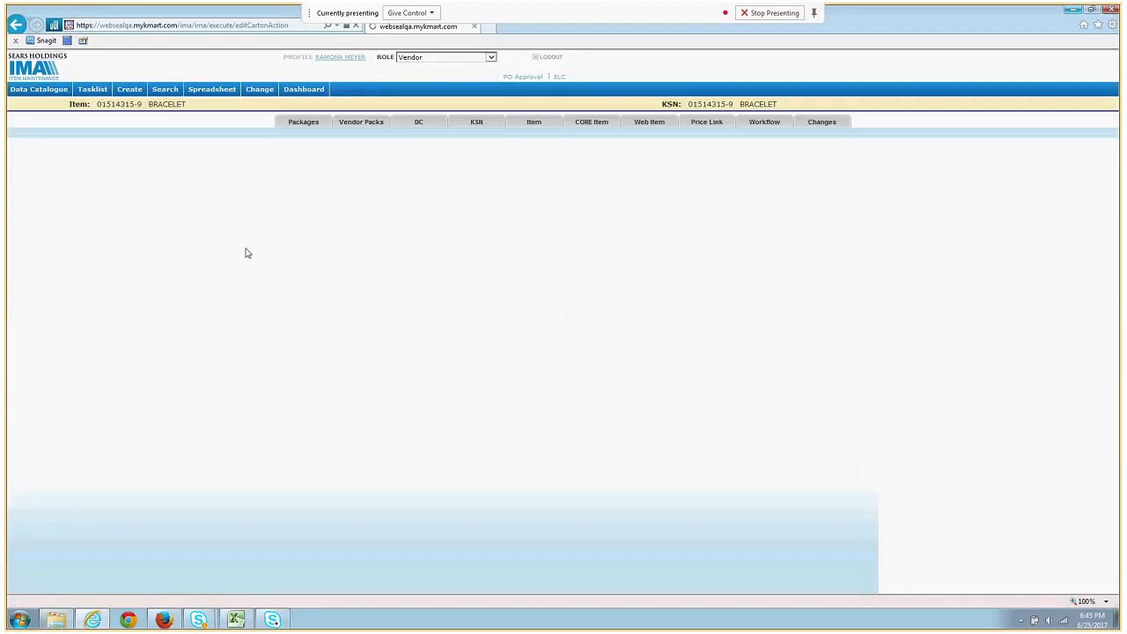
{"action": "left_click", "coordinate": [232, 238]}
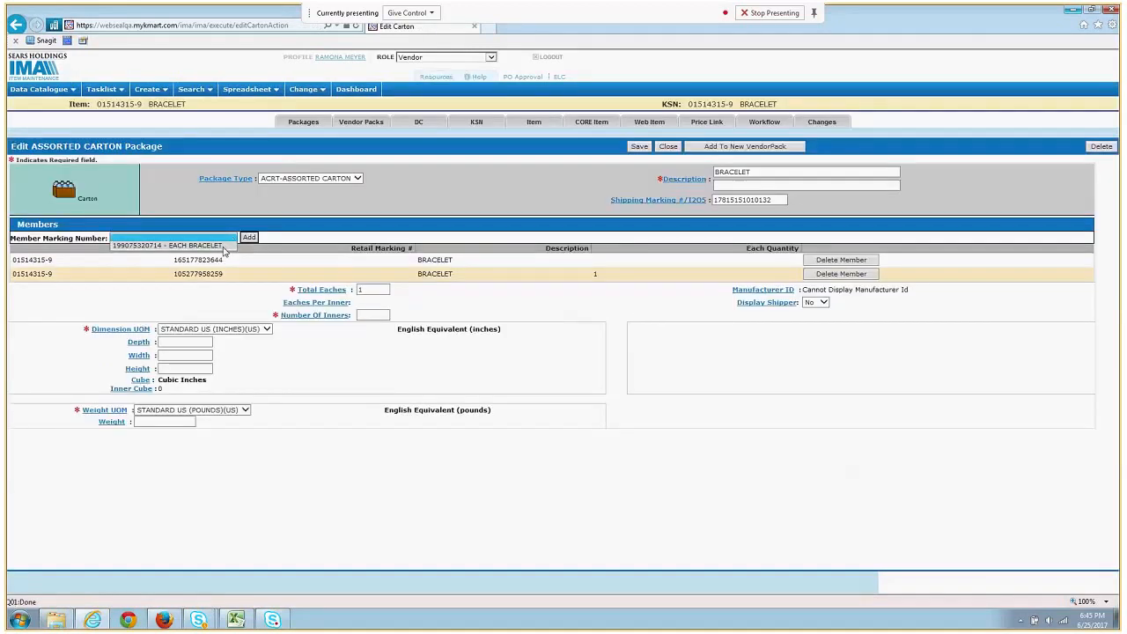
{"action": "left_click", "coordinate": [223, 249]}
{"action": "left_click", "coordinate": [251, 238]}
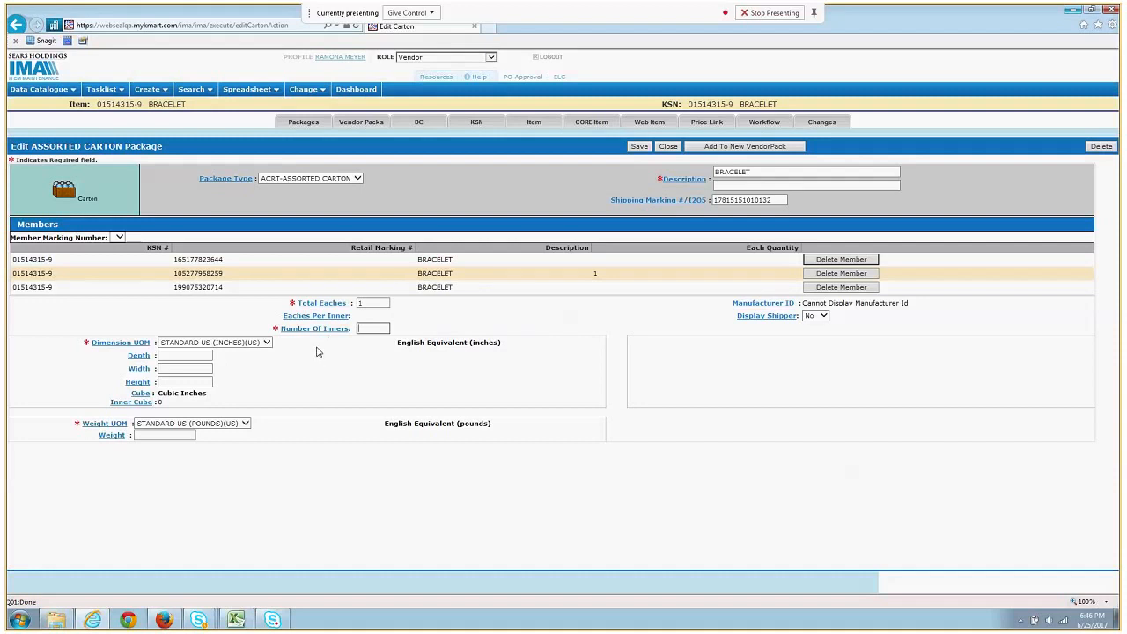
- Set the carton's number of inners to 20 and total eaches to 20, and save it
{"action": "type", "text": "20"}
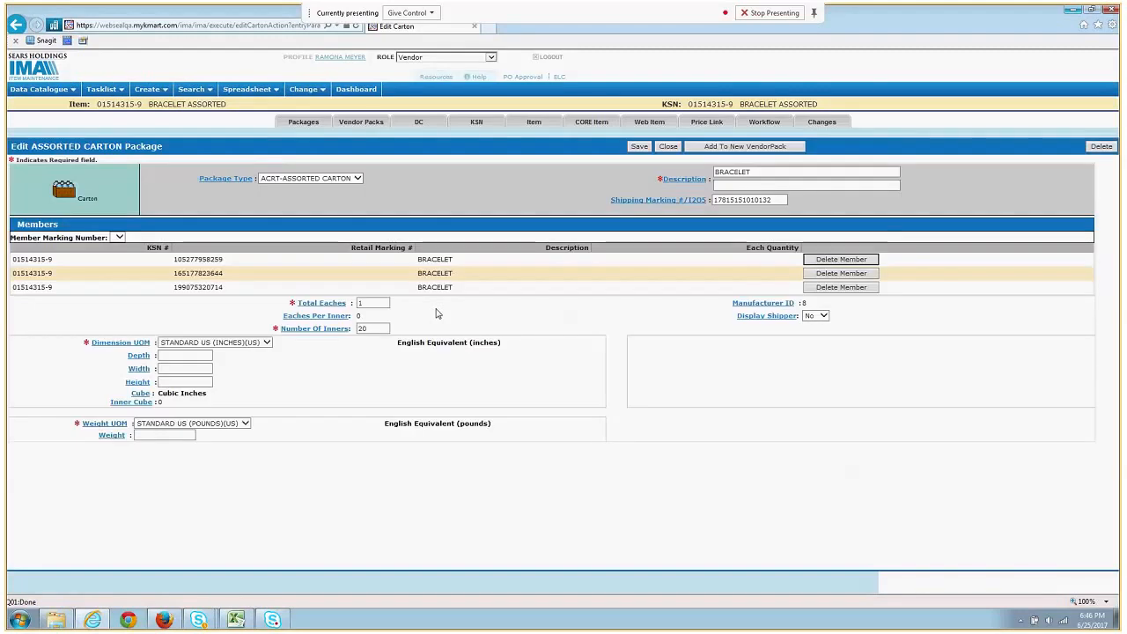
{"action": "left_click", "coordinate": [373, 328]}
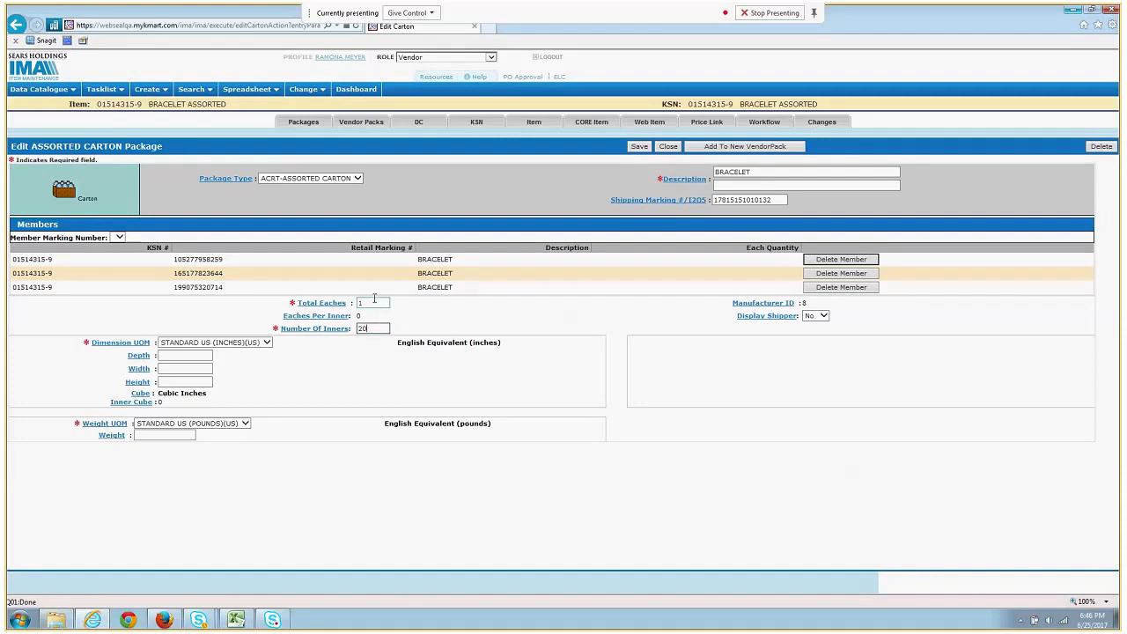
{"action": "left_click_drag", "start_coordinate": [374, 302], "coordinate": [355, 302]}
{"action": "type", "text": "20"}
{"action": "left_click", "coordinate": [642, 147]}
{"action": "left_click", "coordinate": [371, 329]}
{"action": "left_click", "coordinate": [377, 302]}
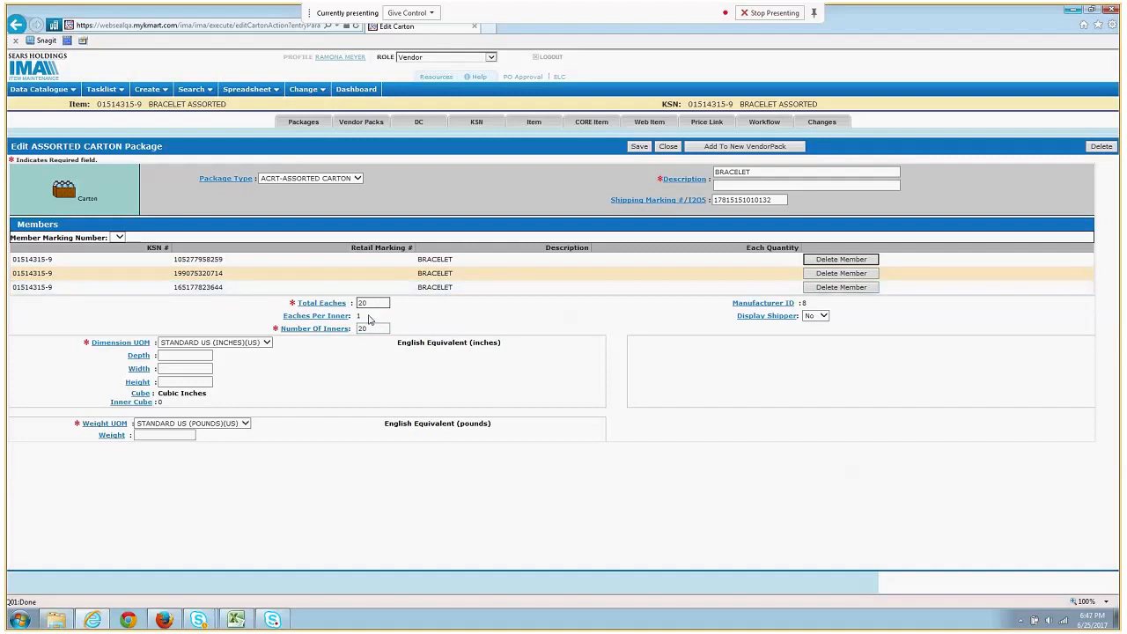
- Set the carton's depth to 12, width to 12 and height to 8 inches with a weight of 20 pounds, and save
{"action": "left_click", "coordinate": [197, 353]}
{"action": "type", "text": "12"}
{"action": "left_click", "coordinate": [195, 369]}
{"action": "type", "text": "12"}
{"action": "left_click", "coordinate": [190, 380]}
{"action": "type", "text": "8"}
{"action": "left_click", "coordinate": [165, 433]}
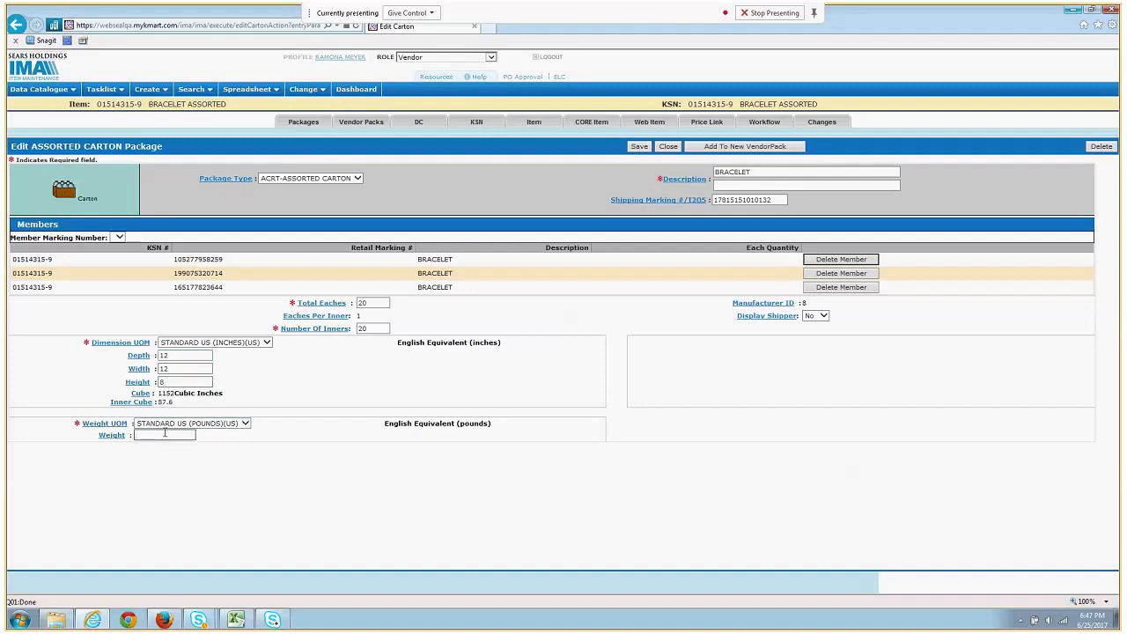
{"action": "type", "text": "20"}
{"action": "left_click", "coordinate": [646, 147]}
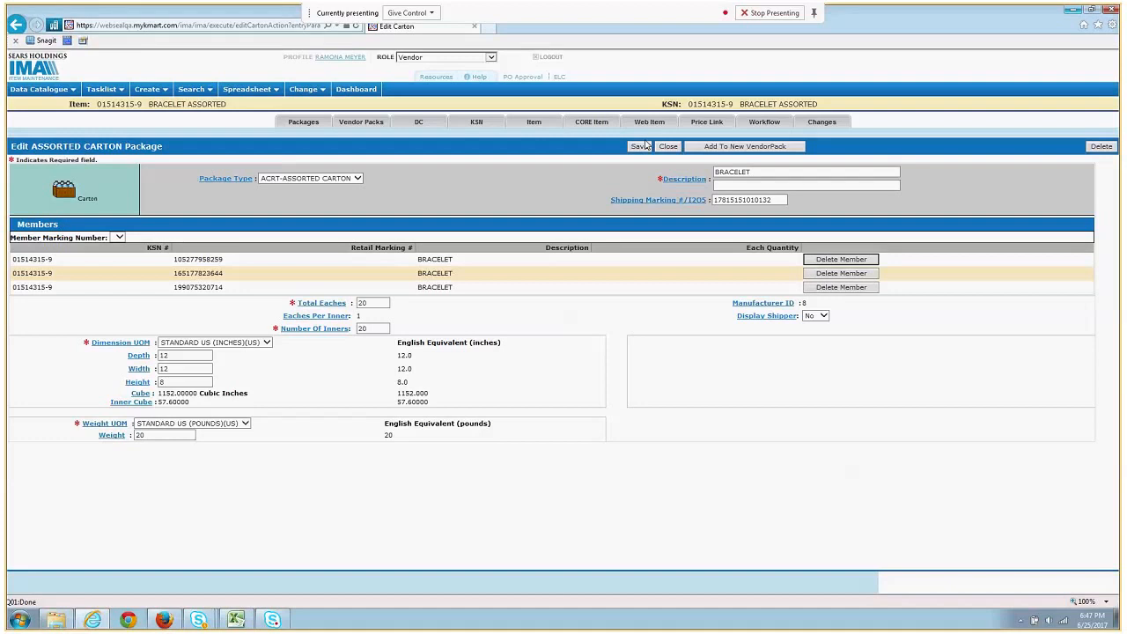
- Add the carton to a new vendor pack with the NES JEWELRY INC (Sears) order DUNS and flow type DSD DIRECT TO STORE
{"action": "left_click", "coordinate": [703, 152]}
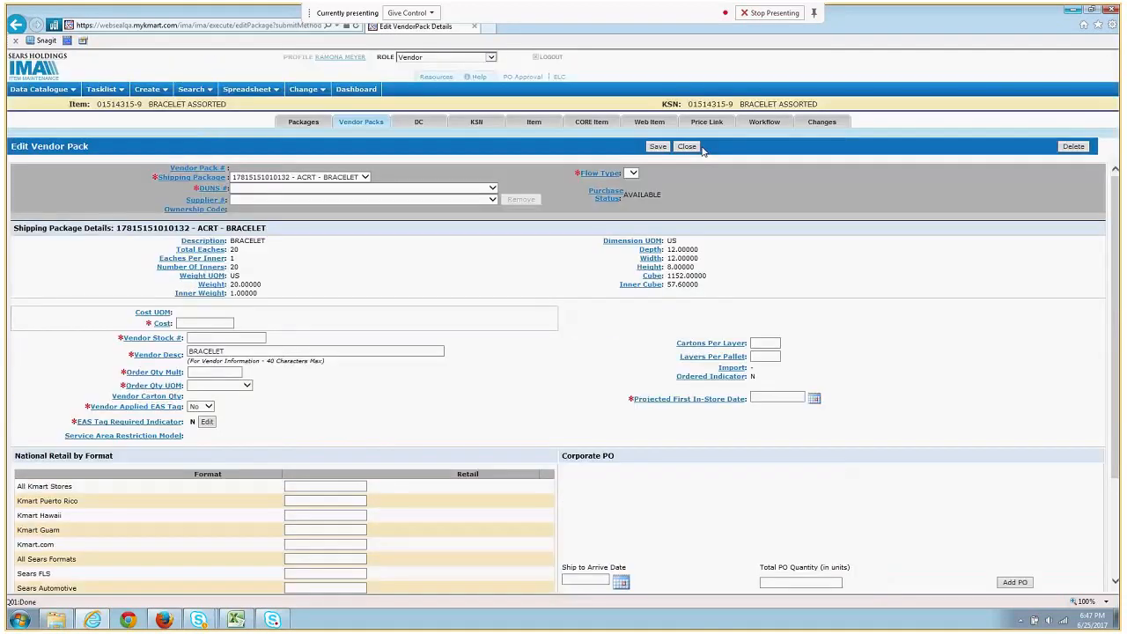
{"action": "left_click", "coordinate": [404, 188]}
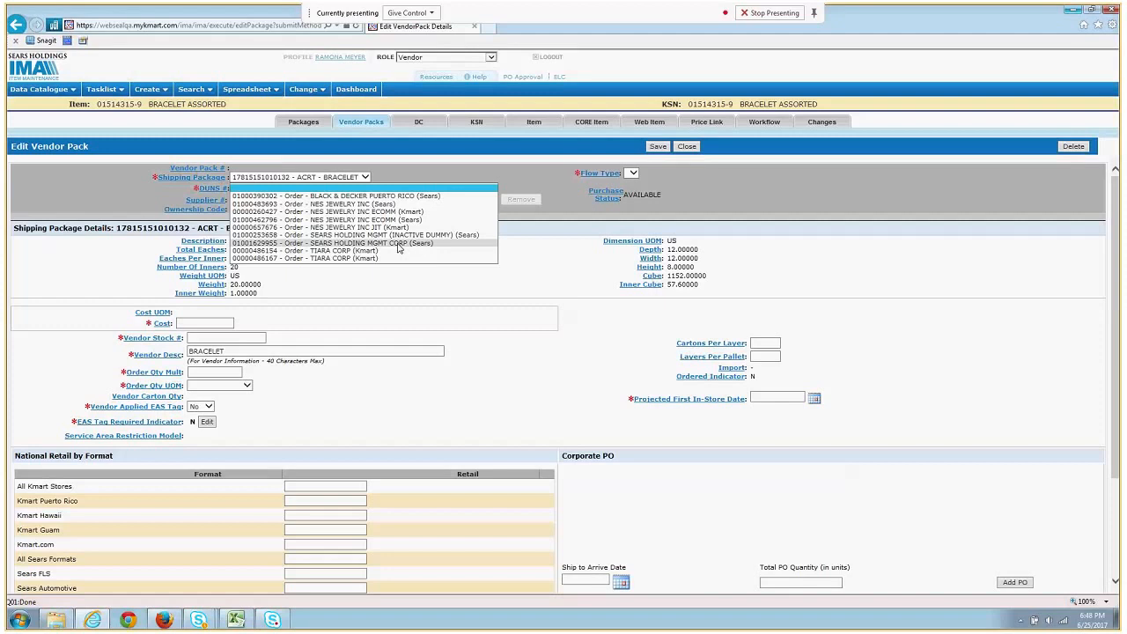
{"action": "left_click", "coordinate": [341, 212]}
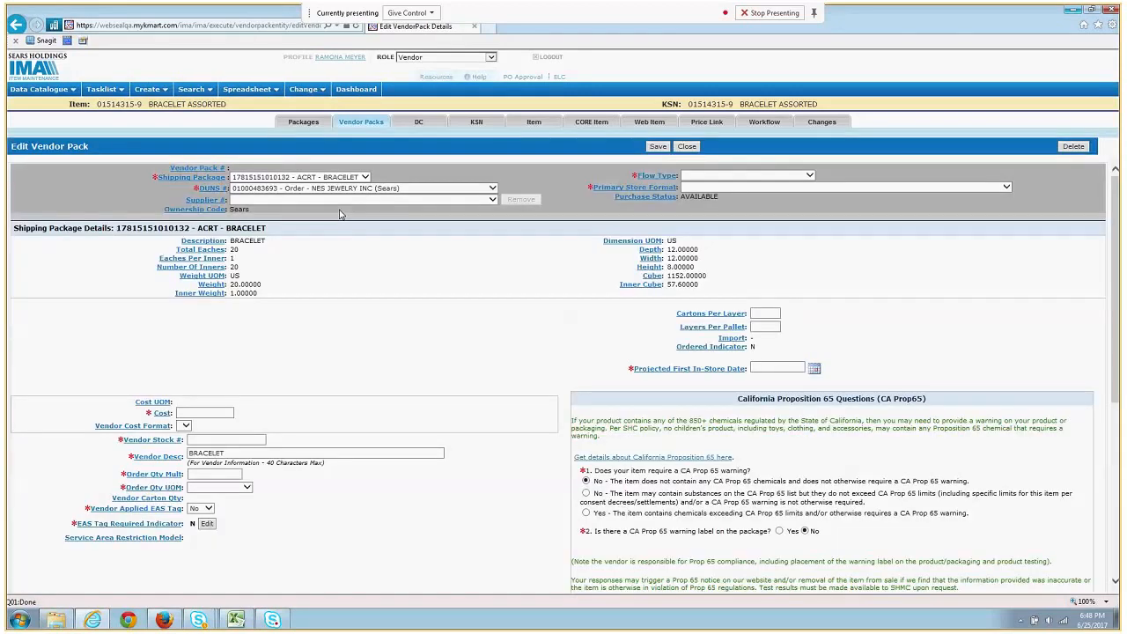
{"action": "left_click", "coordinate": [714, 176]}
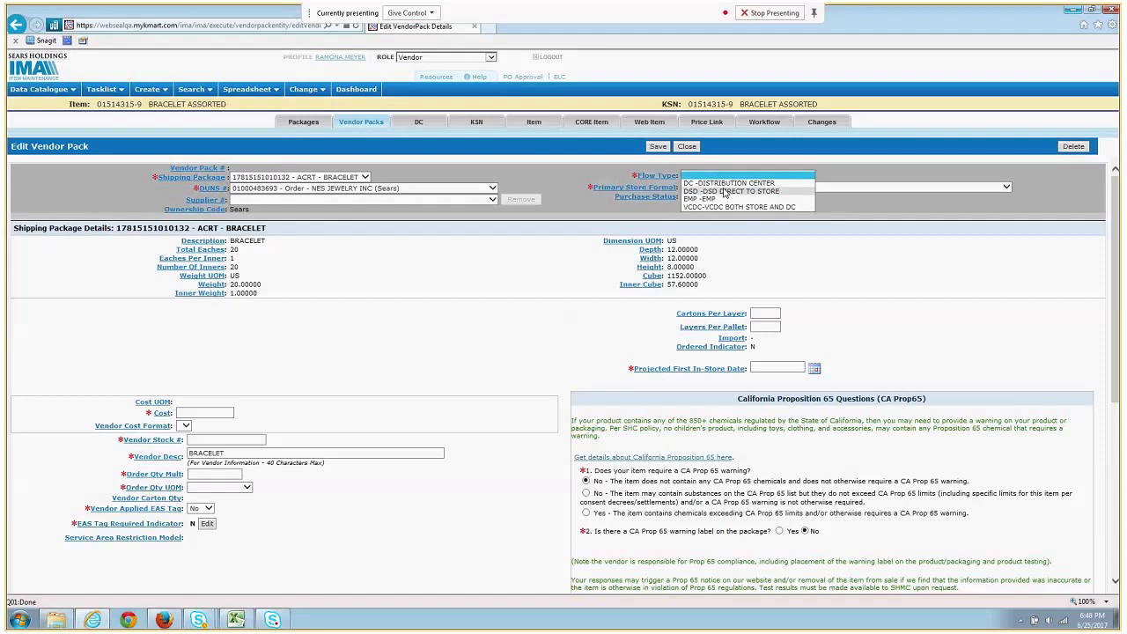
{"action": "left_click", "coordinate": [724, 192]}
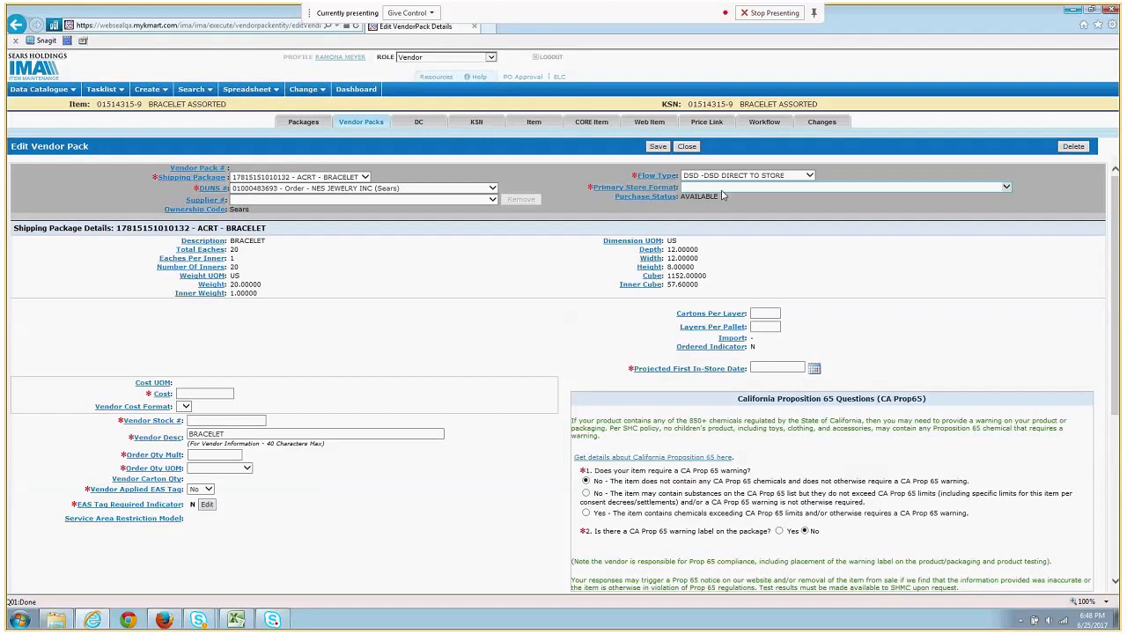
{"action": "scroll", "coordinate": [509, 409], "scroll_direction": "down", "scroll_amount": 1}
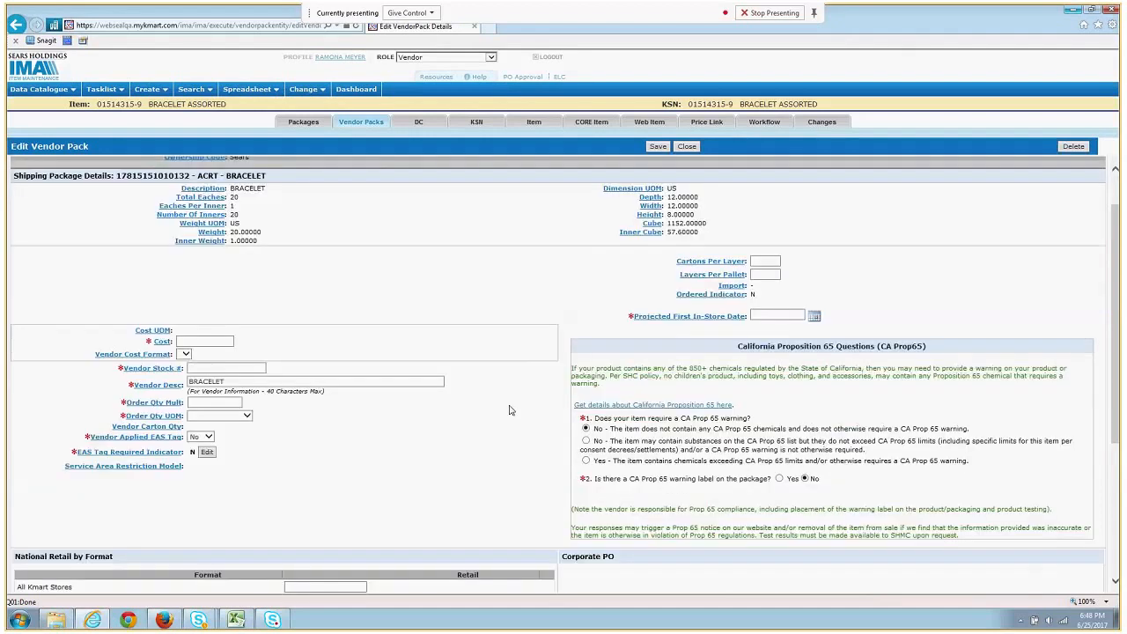
{"action": "scroll", "coordinate": [508, 410], "scroll_direction": "down", "scroll_amount": 5}
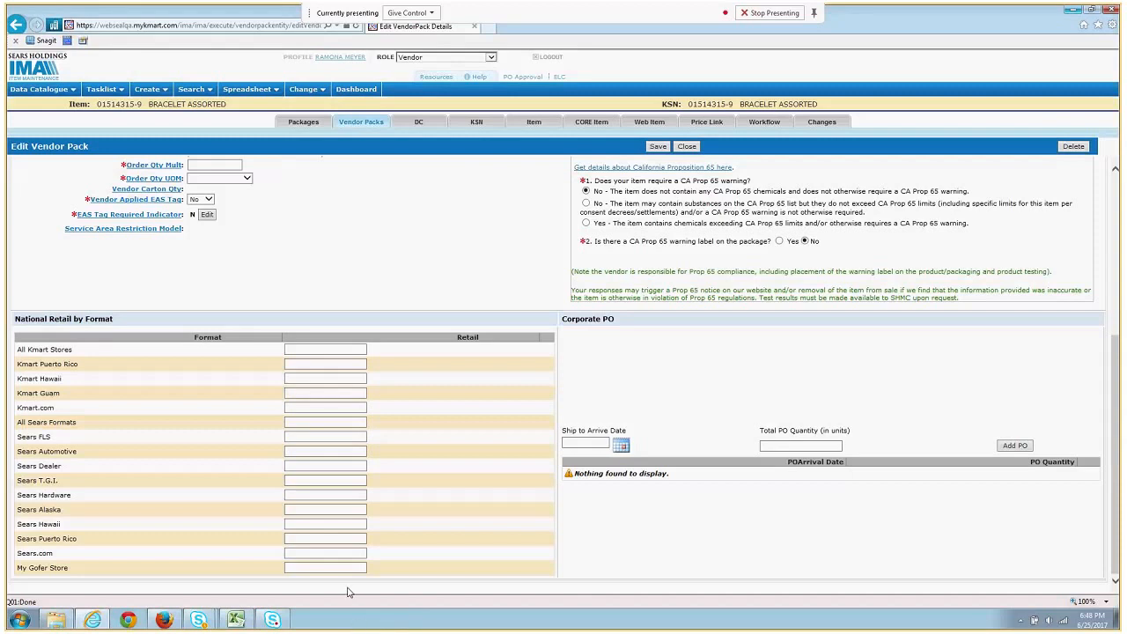
- Set the vendor pack's primary store format to FLS - SEARS FULL LINE STORES
{"action": "scroll", "coordinate": [397, 276], "scroll_direction": "up", "scroll_amount": 4}
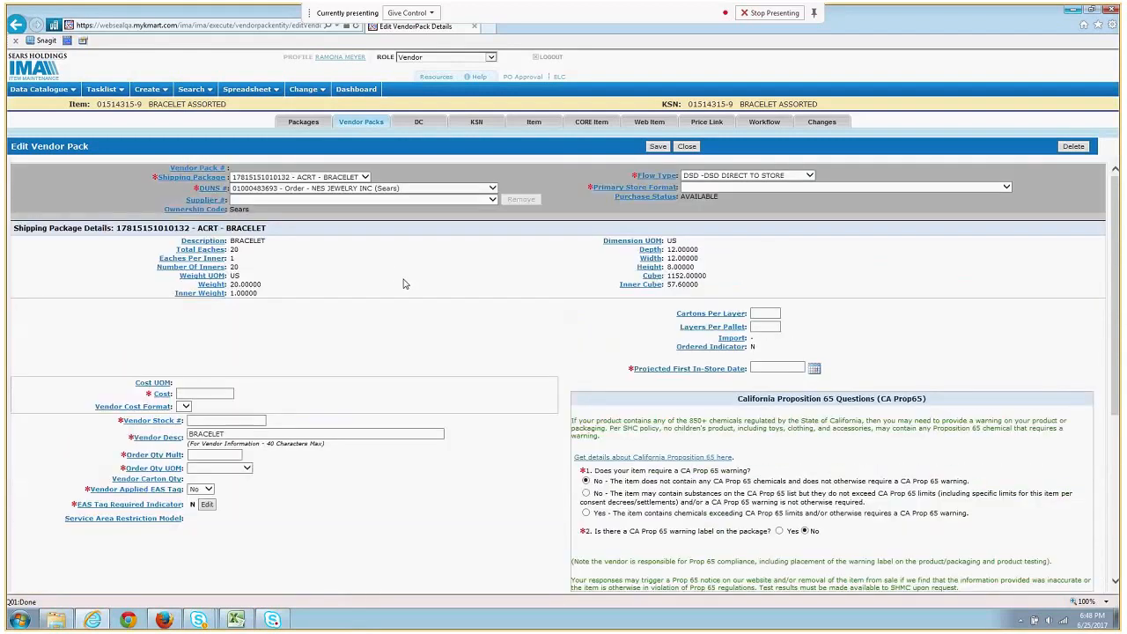
{"action": "left_click", "coordinate": [713, 188]}
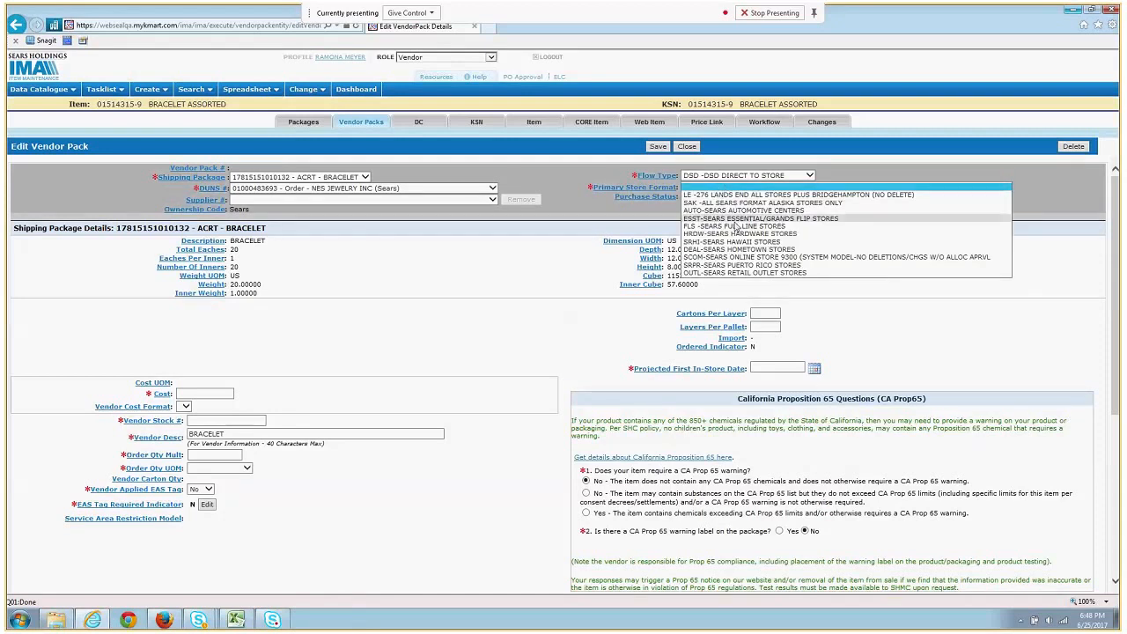
{"action": "left_click", "coordinate": [736, 226]}
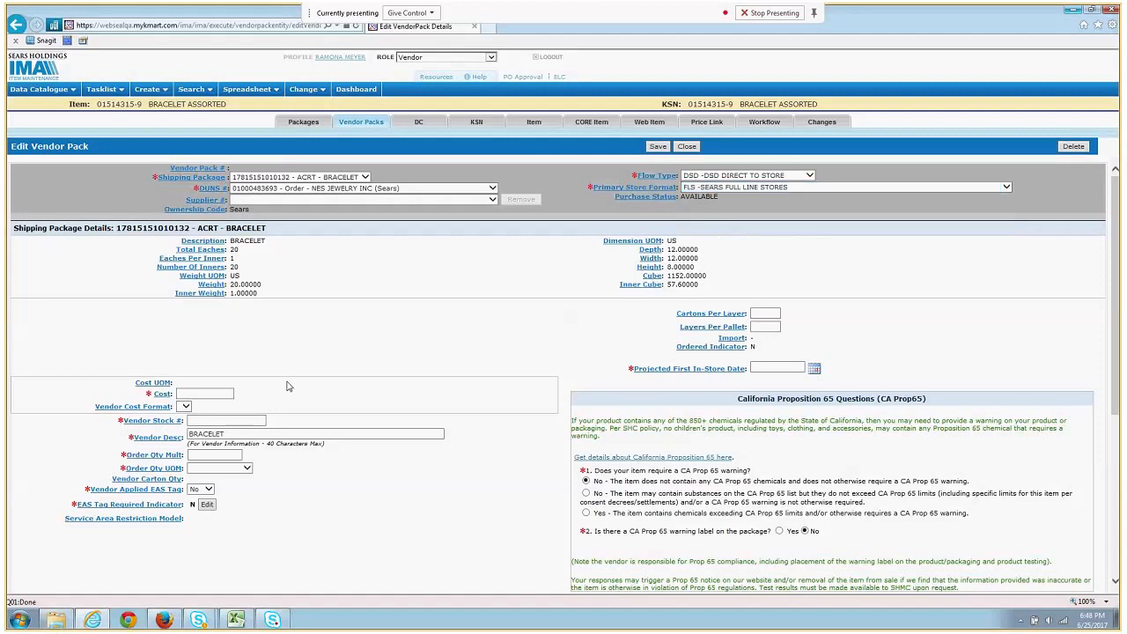
- Set the vendor pack's cost to 4.99 and its vendor stock number to bracelet123
{"action": "scroll", "coordinate": [284, 383], "scroll_direction": "down", "scroll_amount": 3}
{"action": "left_click", "coordinate": [198, 262]}
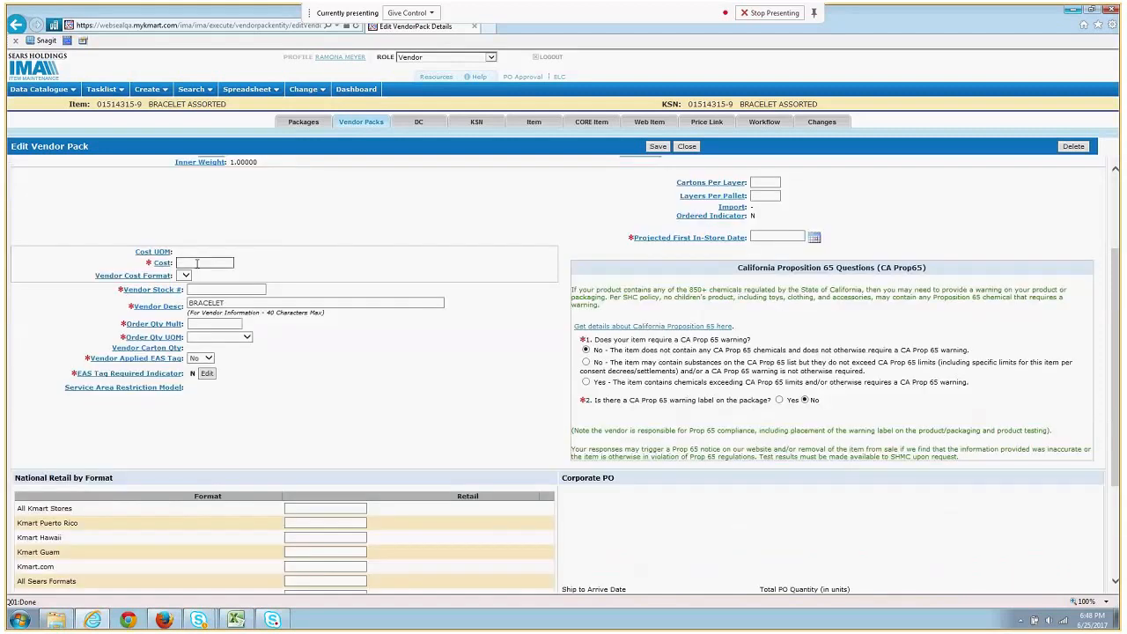
{"action": "type", "text": "4.99"}
{"action": "left_click", "coordinate": [211, 286]}
{"action": "type", "text": "bracelet123"}
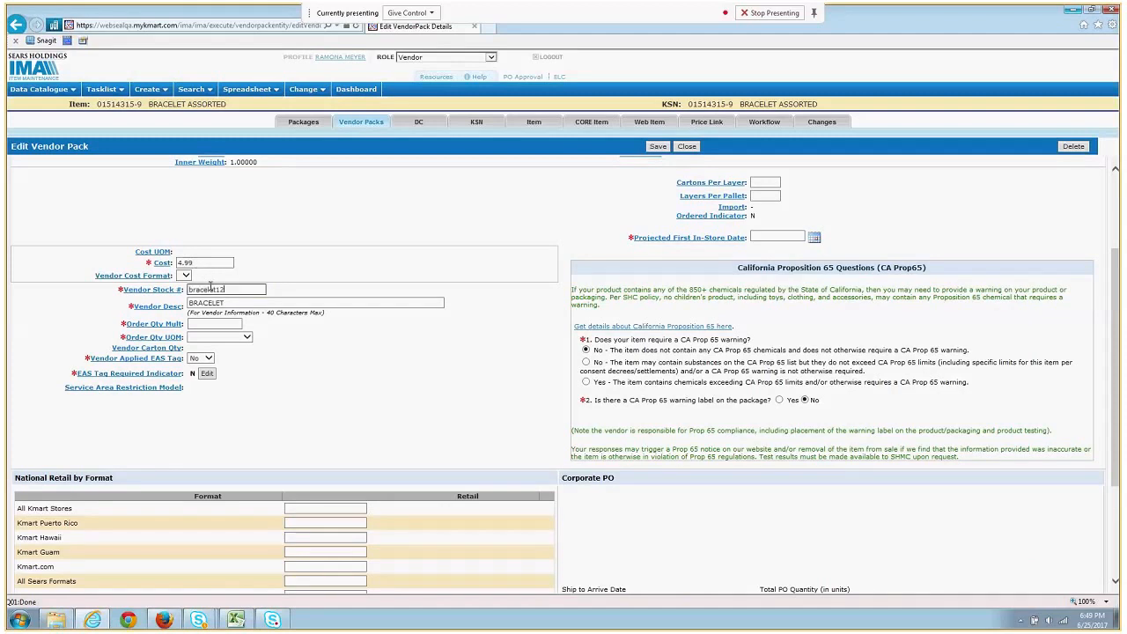
- Set the order quantity multiple to 1 with CRTN-CARTON as the order quantity unit of measure
{"action": "left_click", "coordinate": [218, 324]}
{"action": "type", "text": "1"}
{"action": "left_click", "coordinate": [223, 338]}
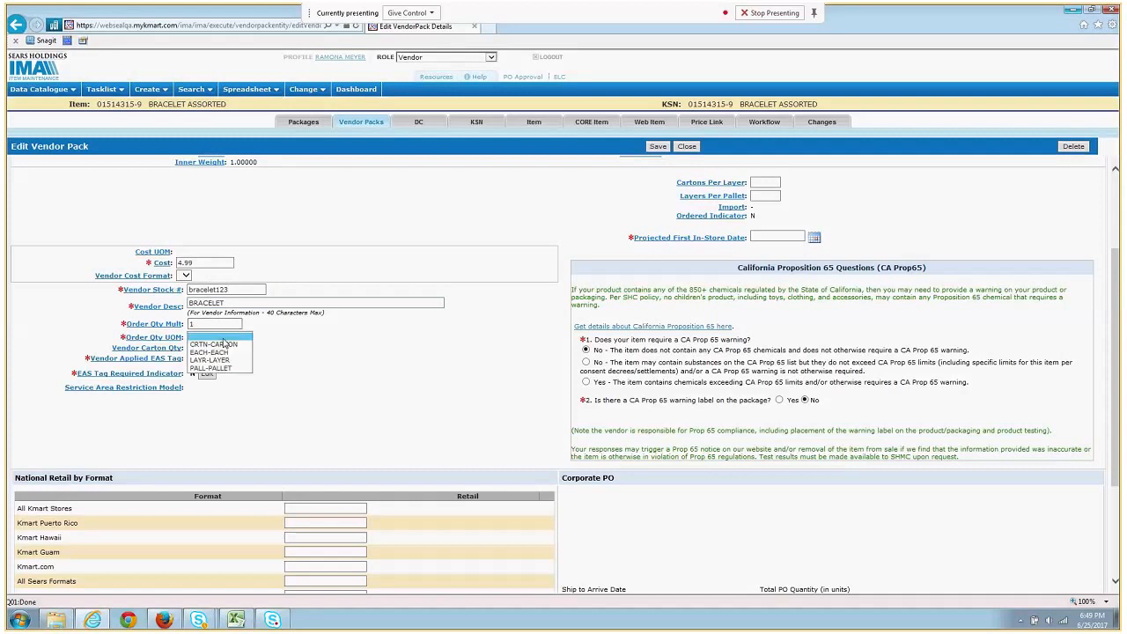
{"action": "left_click", "coordinate": [220, 343]}
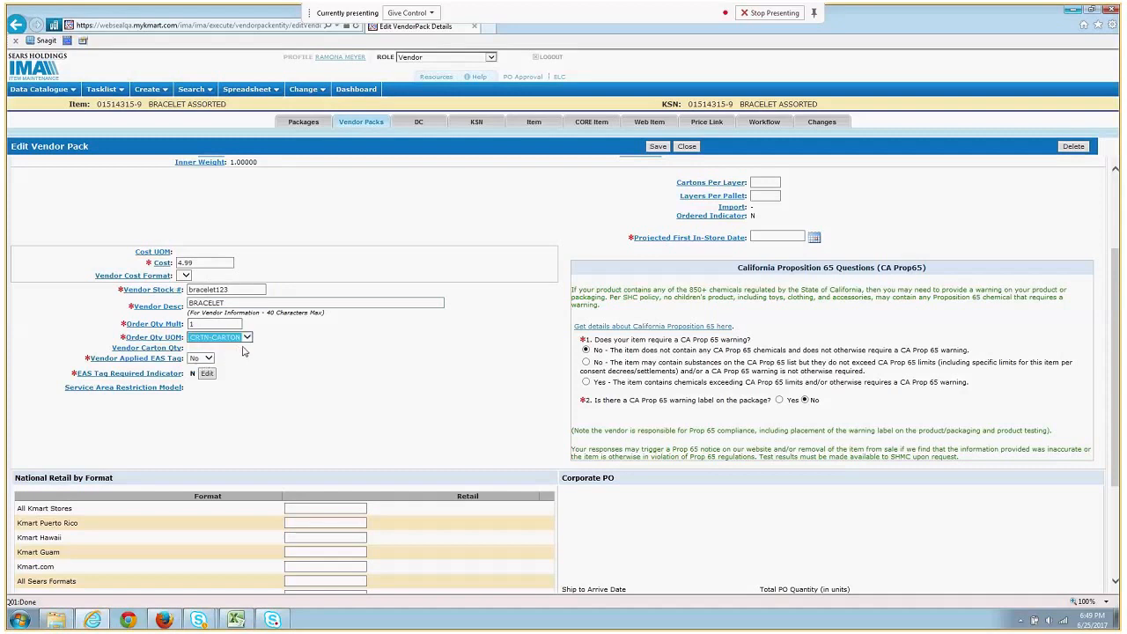
- Set the projected first in-store date to 06/30/2017 and save the vendor pack
{"action": "left_click", "coordinate": [816, 240]}
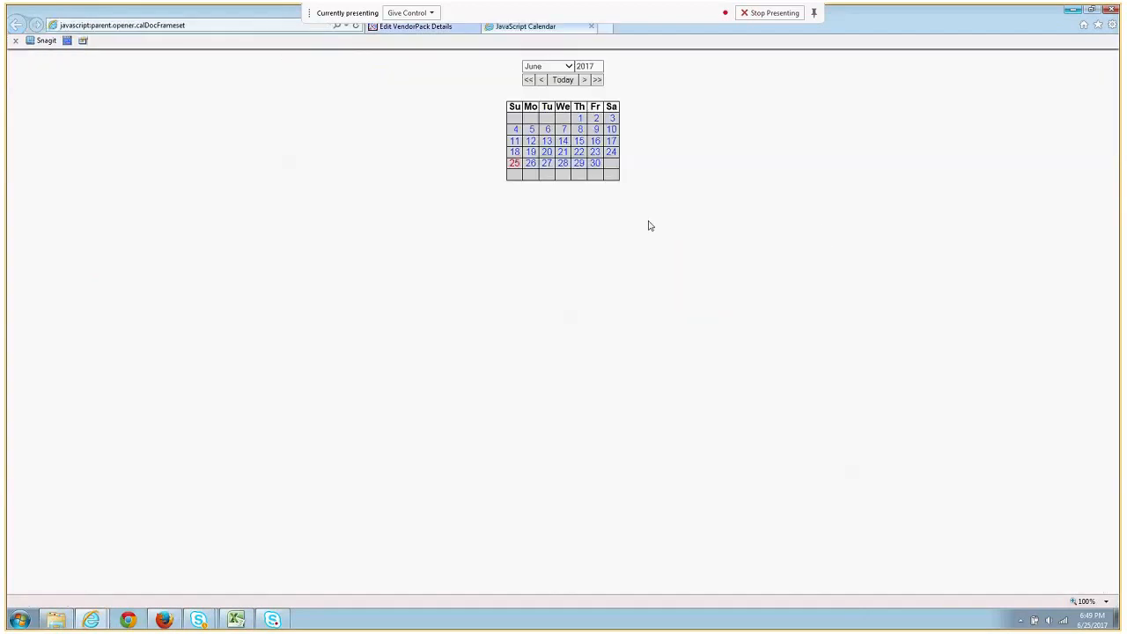
{"action": "left_click", "coordinate": [597, 165]}
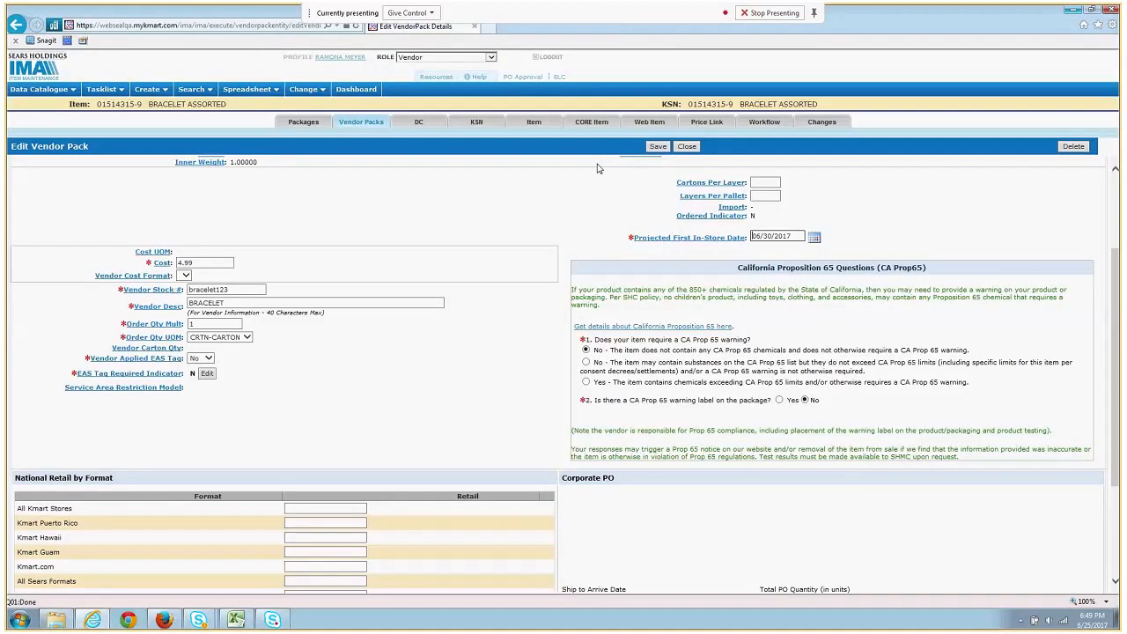
{"action": "left_click", "coordinate": [655, 148]}
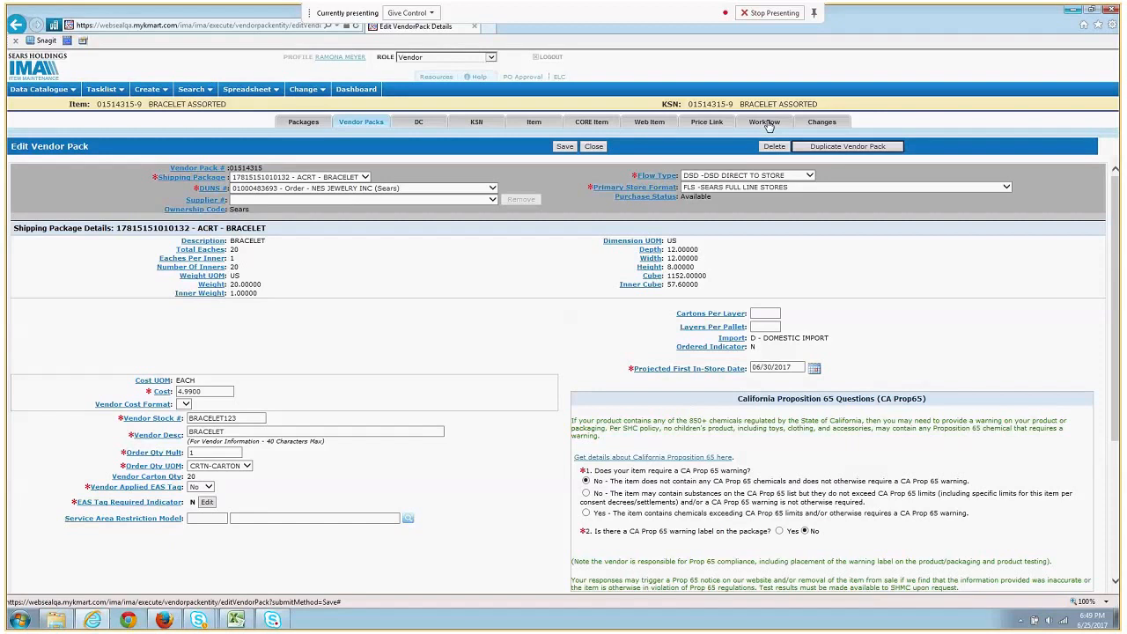
- Run the workflow error check on the assorted bracelet item and submit it with the Approve transition, ignoring warnings
{"action": "left_click", "coordinate": [764, 122]}
{"action": "left_click", "coordinate": [18, 177]}
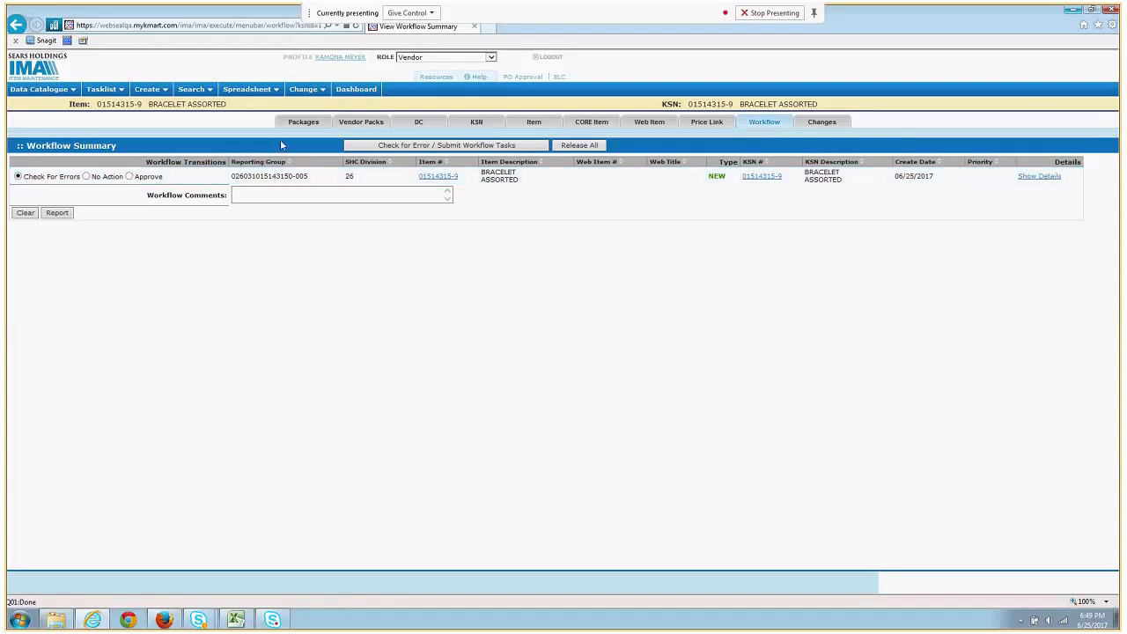
{"action": "left_click", "coordinate": [405, 145]}
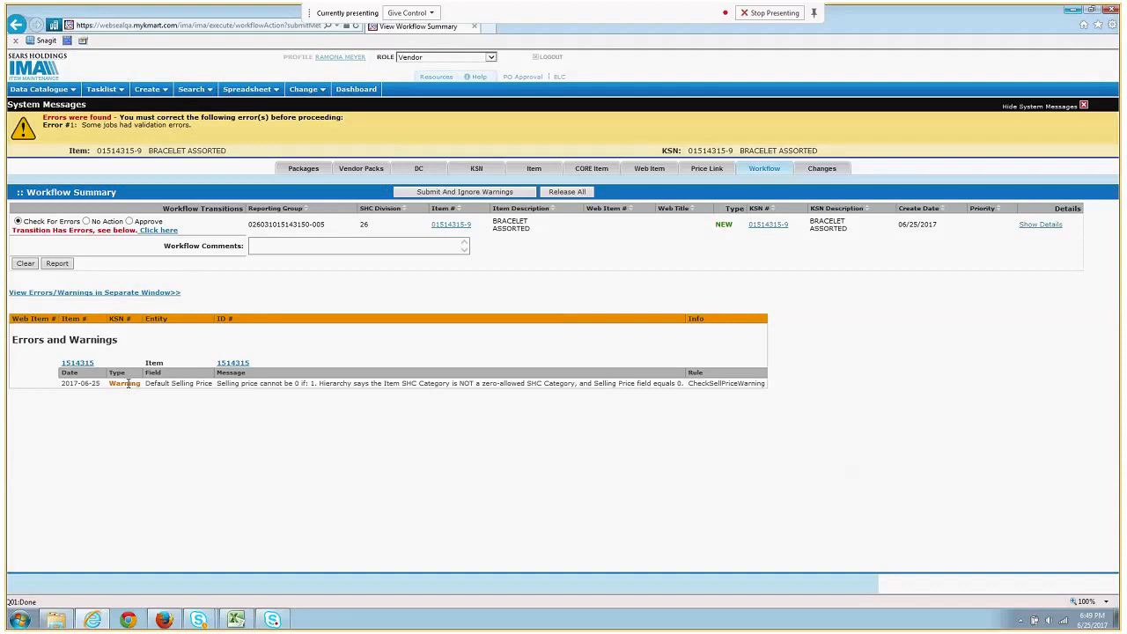
{"action": "left_click", "coordinate": [129, 222]}
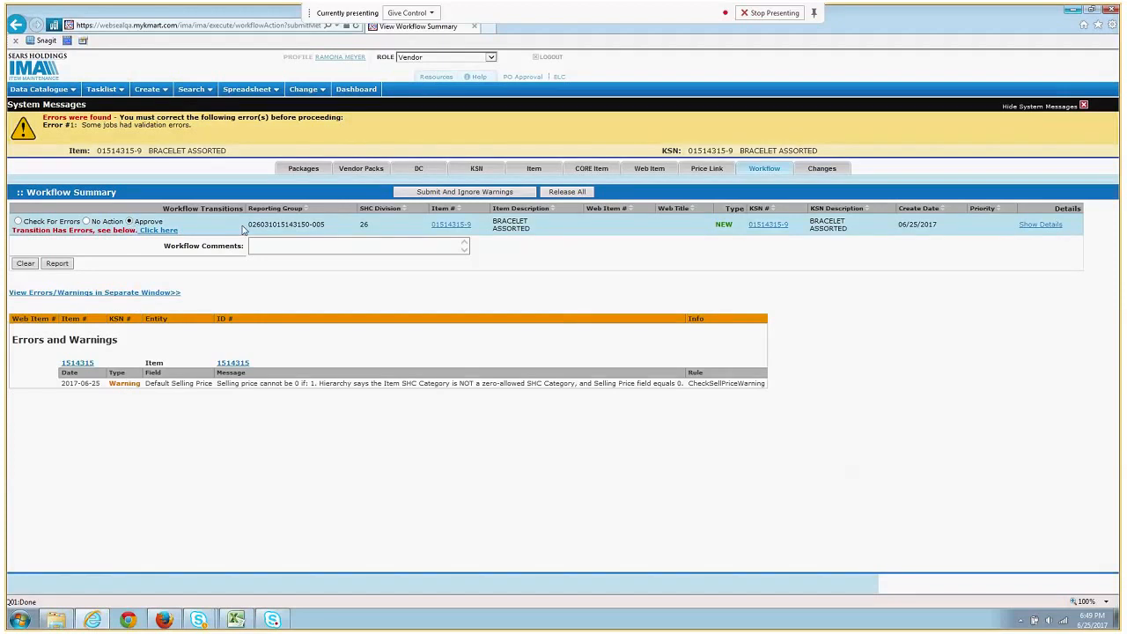
{"action": "left_click", "coordinate": [476, 192]}
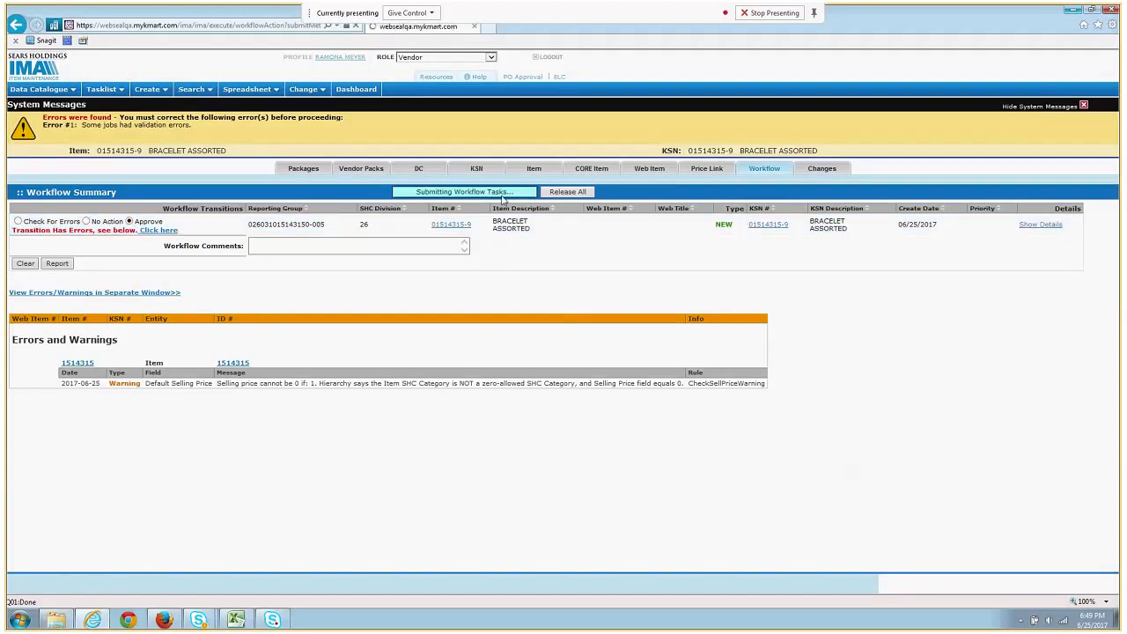